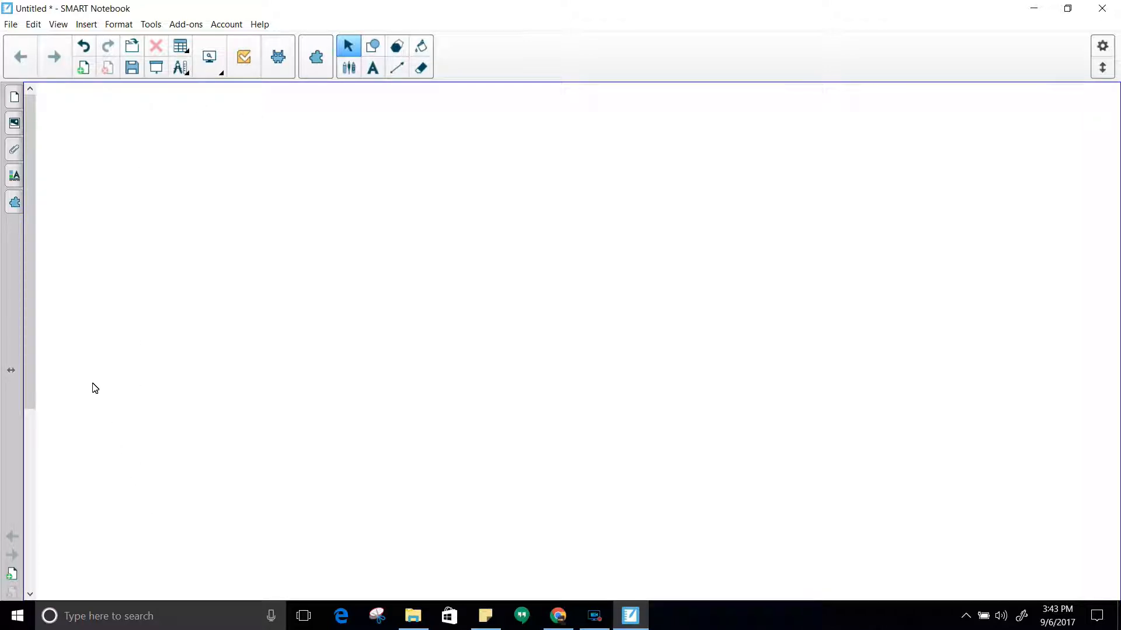
# Step: Insert a blank page after page 1 from the page thumbnails and return to page 1
pyautogui.click(15, 97)
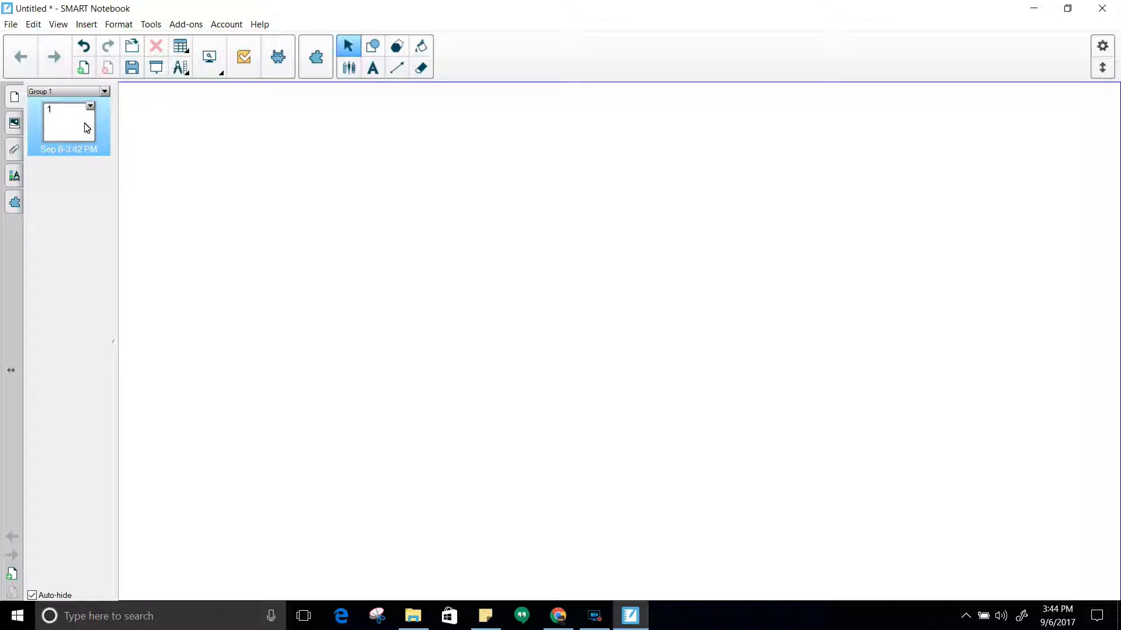
pyautogui.click(90, 107)
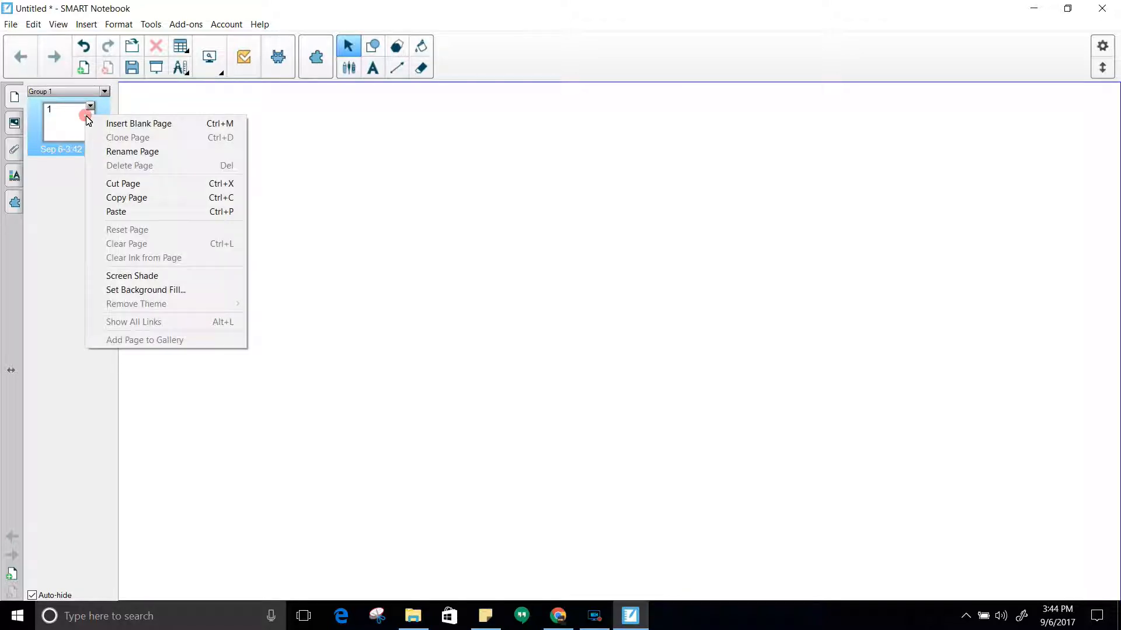
pyautogui.click(121, 124)
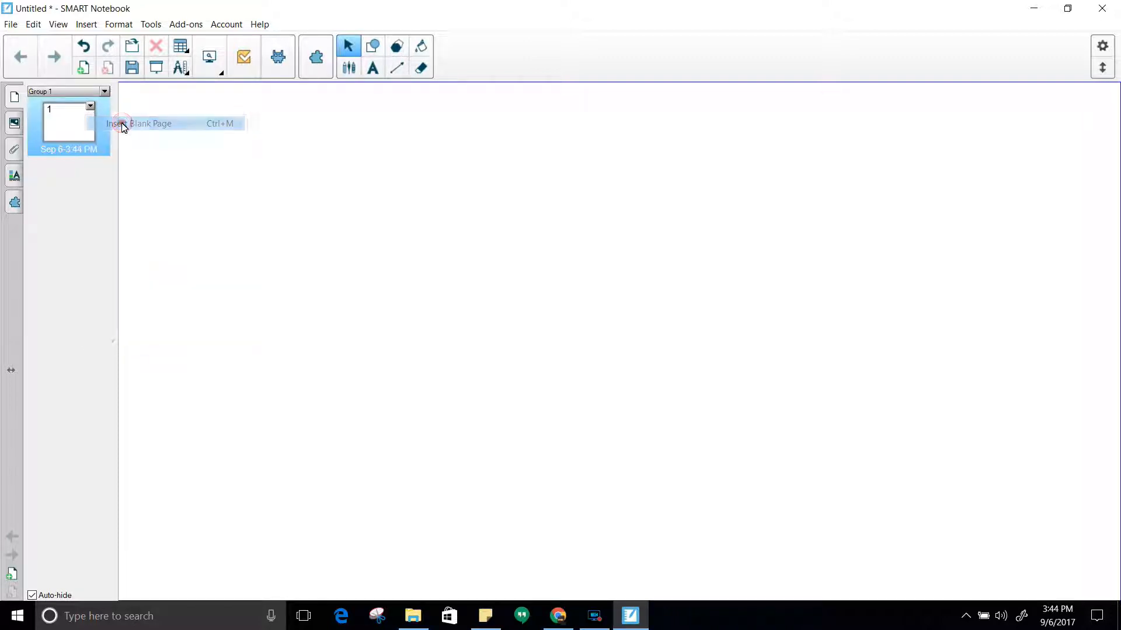
pyautogui.rightClick(78, 120)
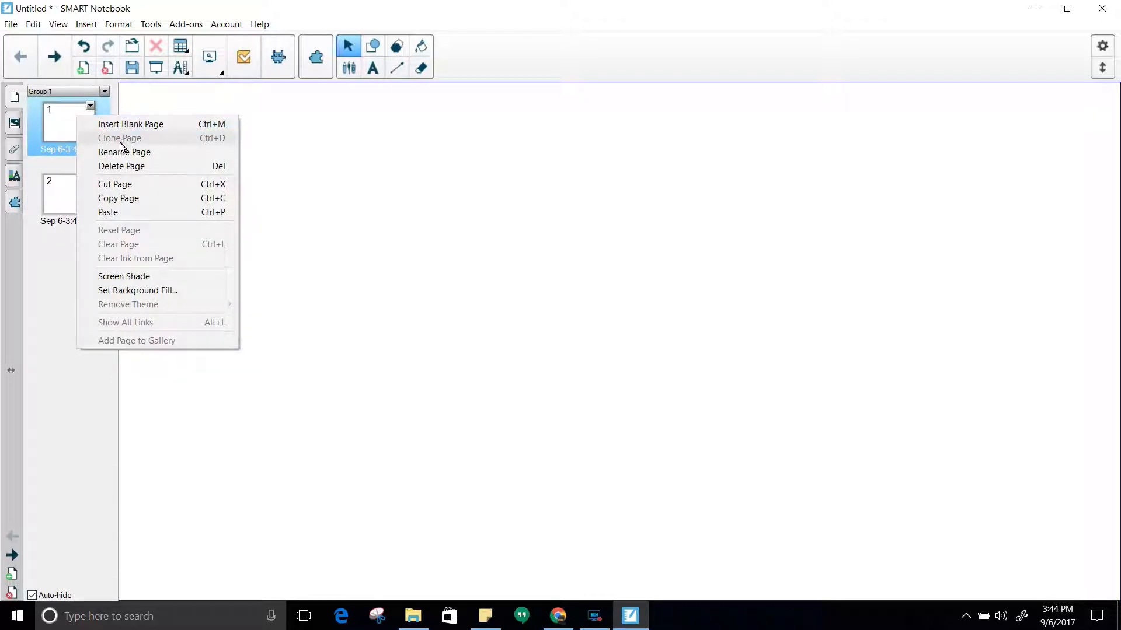
pyautogui.click(47, 167)
pyautogui.click(52, 175)
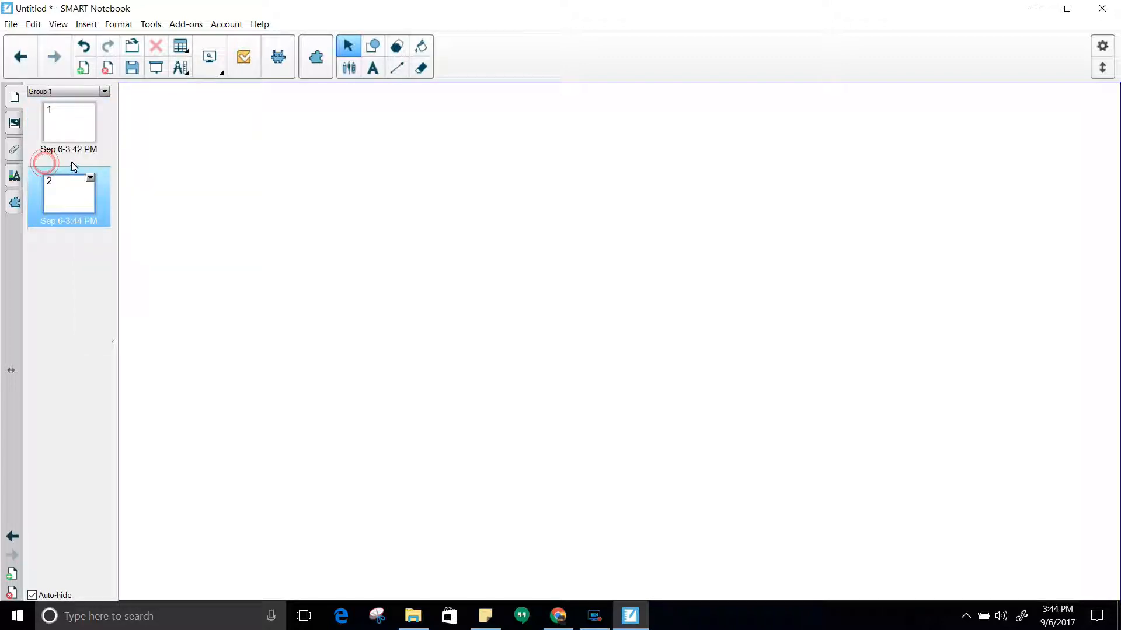
pyautogui.click(71, 131)
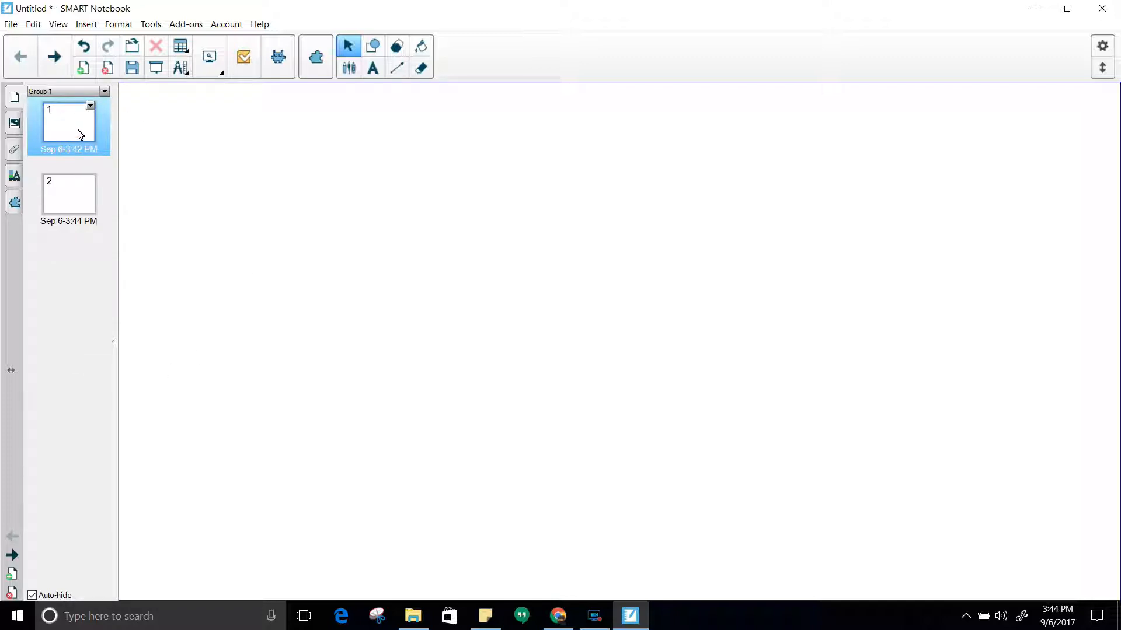
pyautogui.click(15, 124)
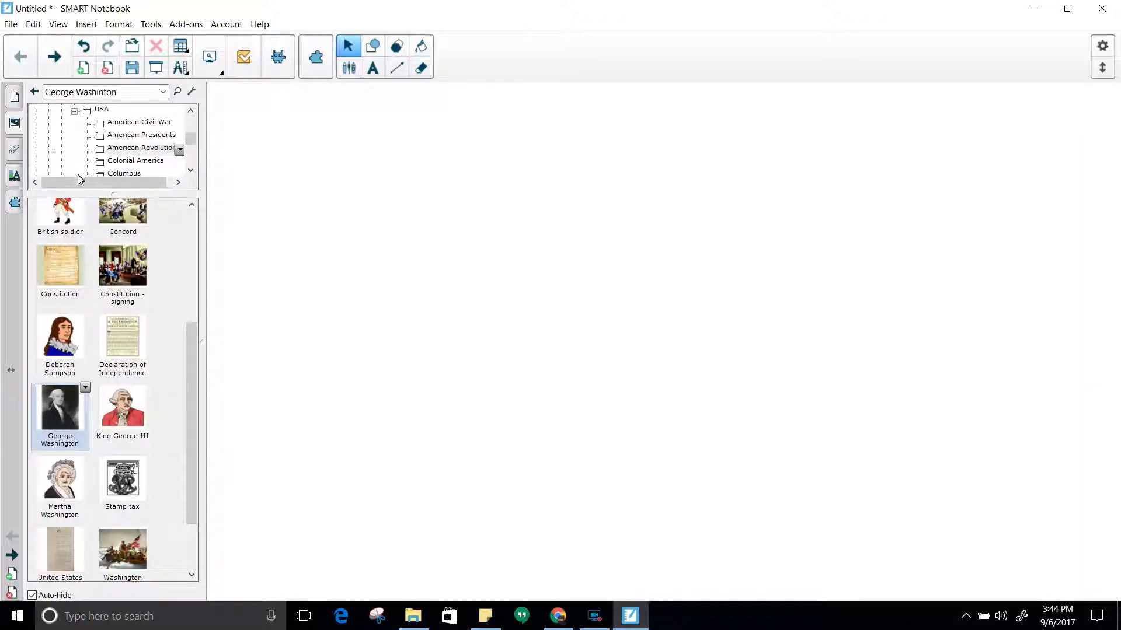
pyautogui.click(12, 105)
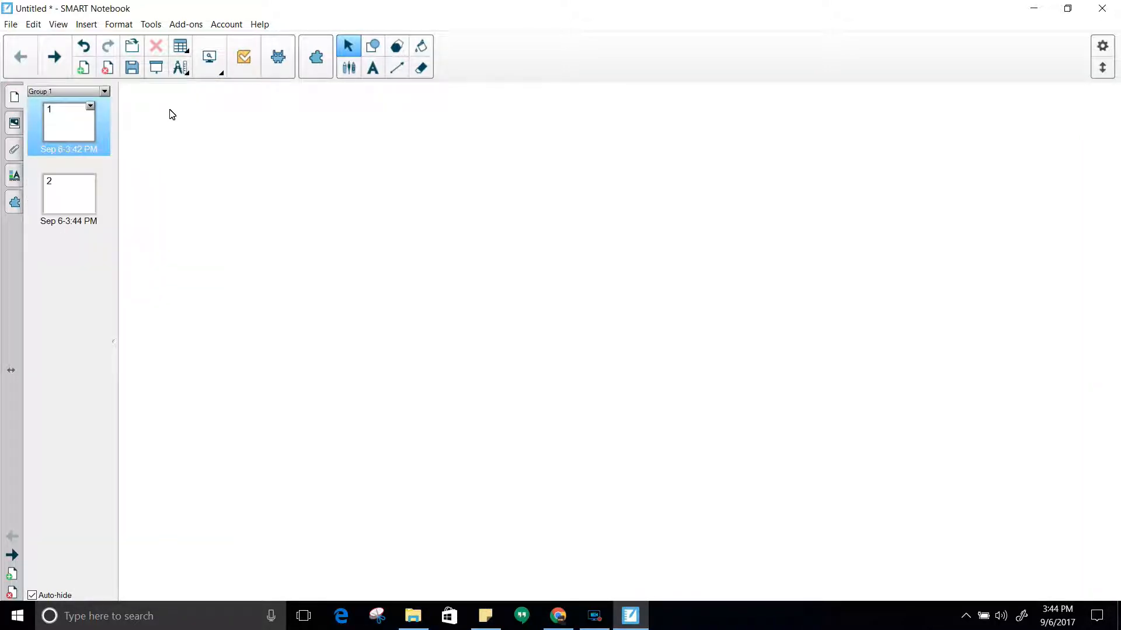
pyautogui.click(90, 107)
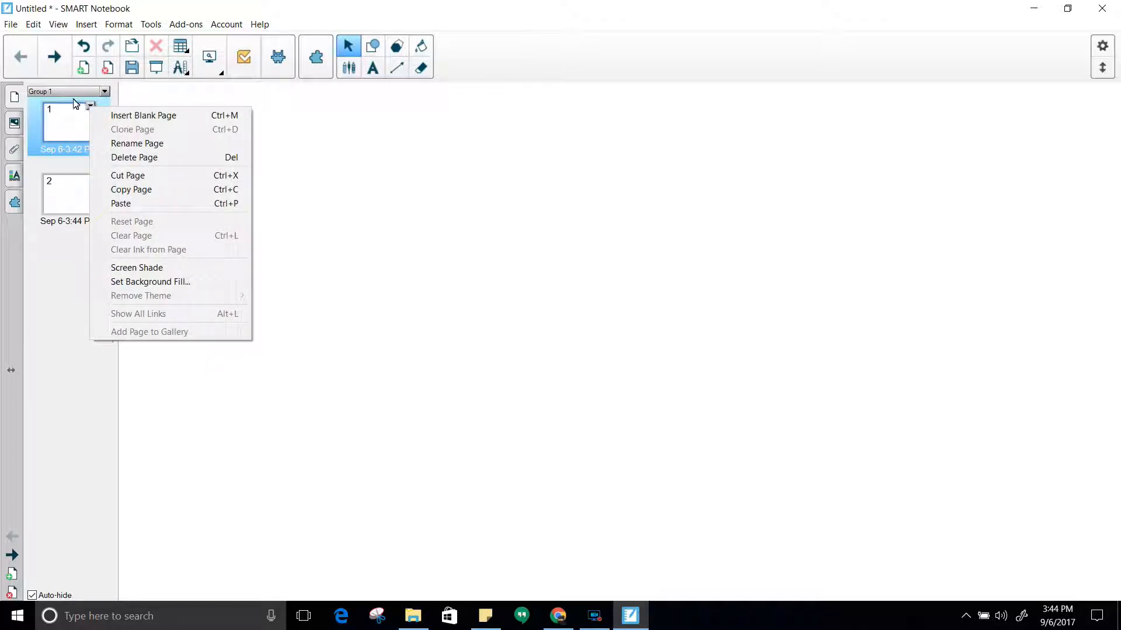
pyautogui.click(66, 135)
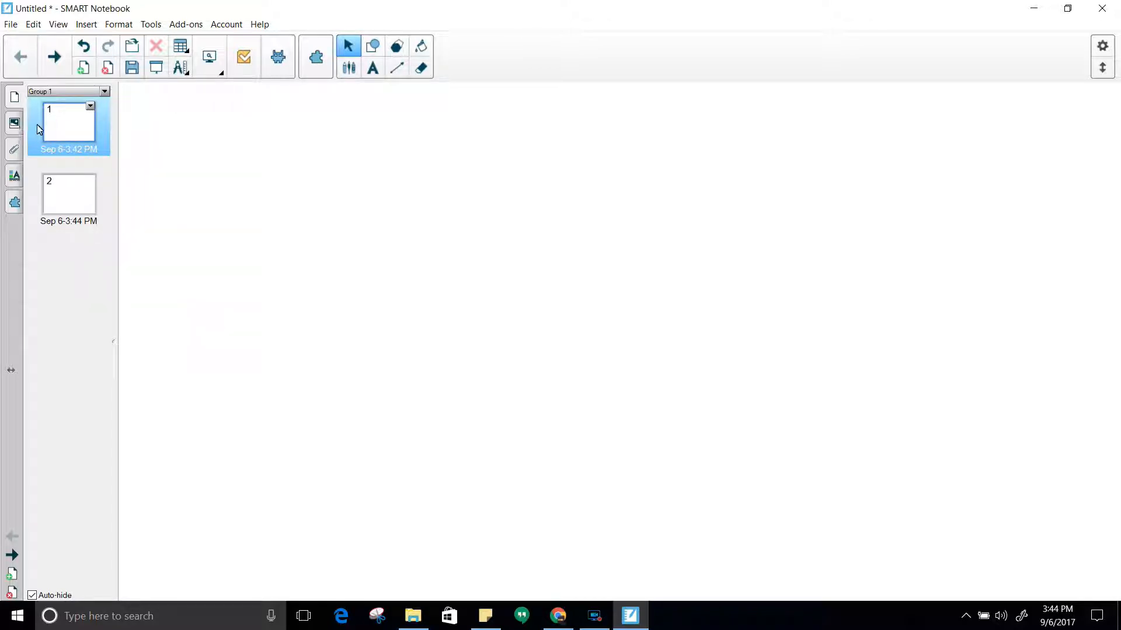
# Step: Set the background of page 1 to a solid grayish-blue fill
pyautogui.click(90, 106)
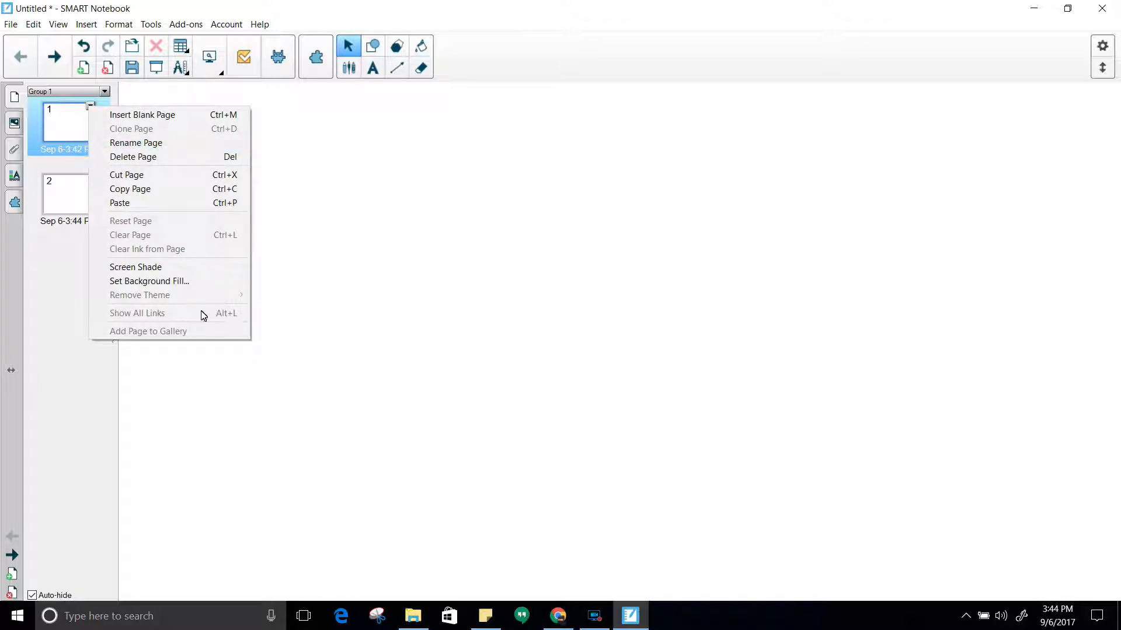
pyautogui.click(162, 282)
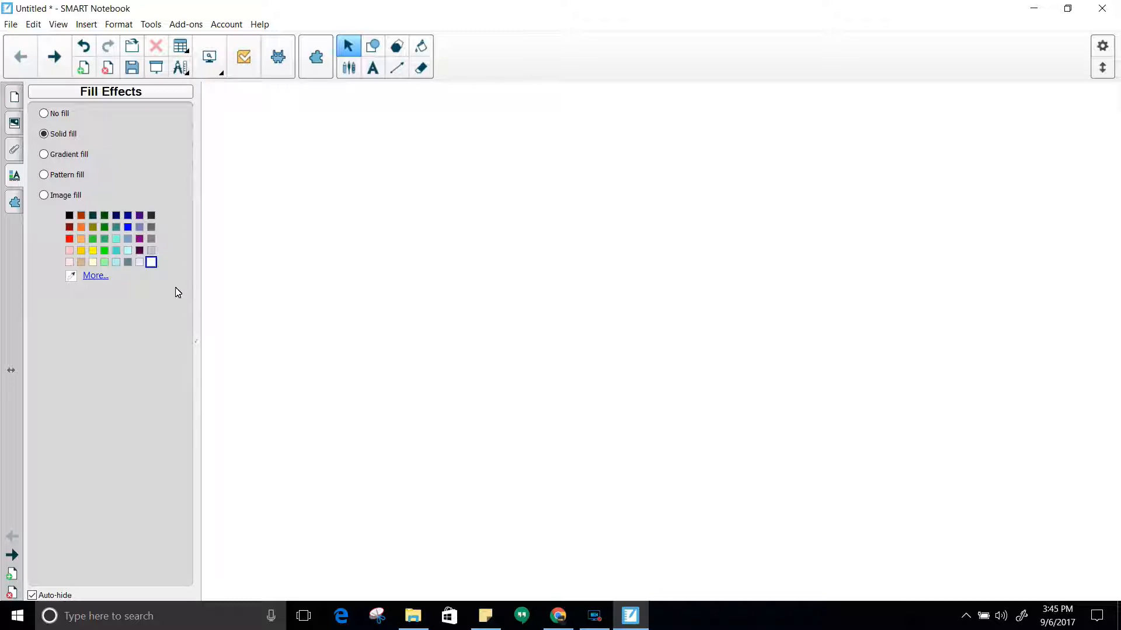
pyautogui.click(116, 241)
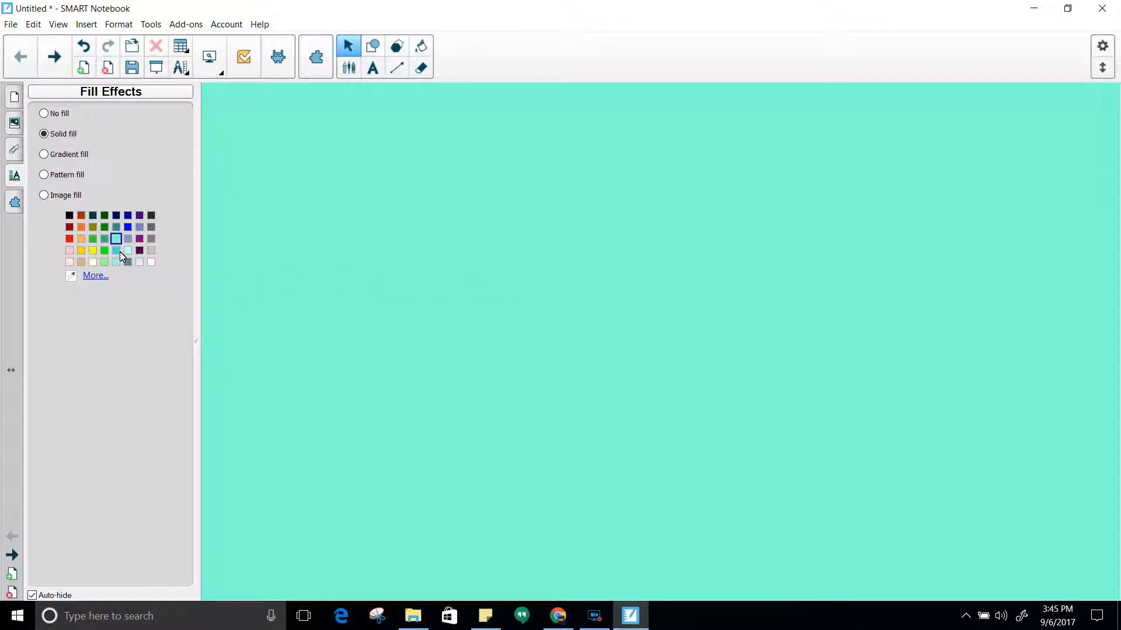
pyautogui.click(128, 238)
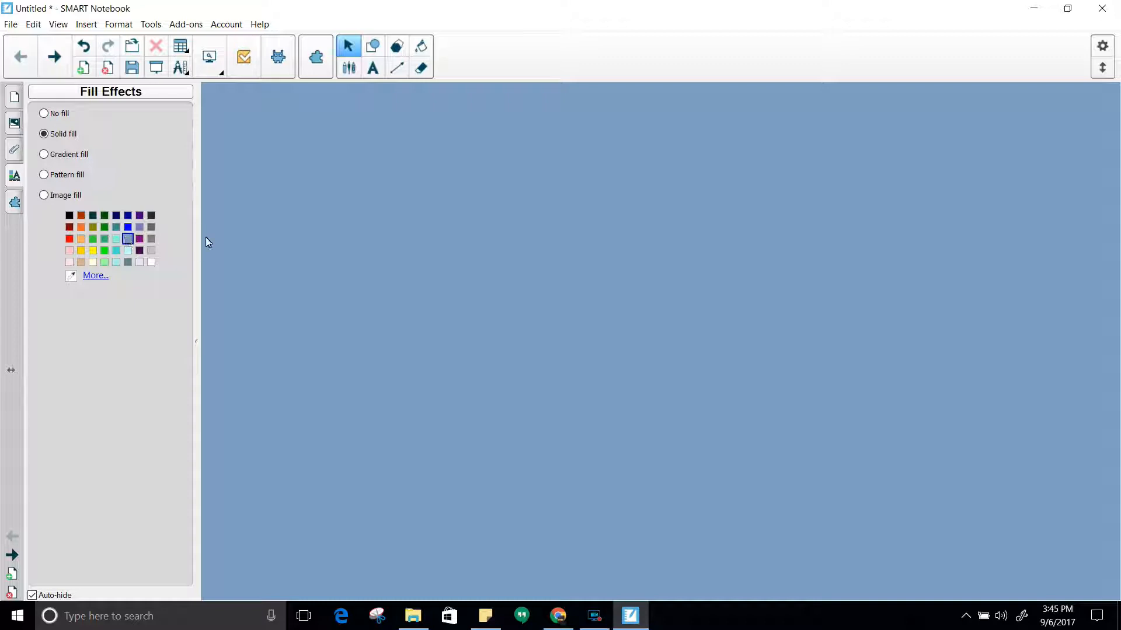
pyautogui.click(266, 230)
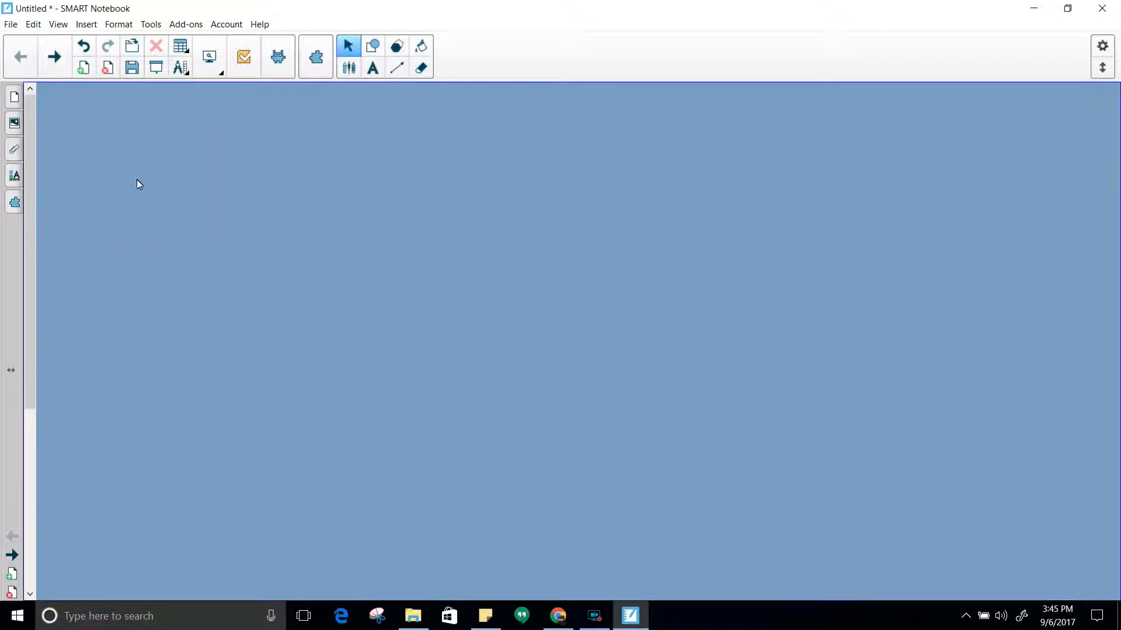
# Step: Place the George Washington portrait from the gallery's American Revolution pictures onto page 1
pyautogui.click(14, 124)
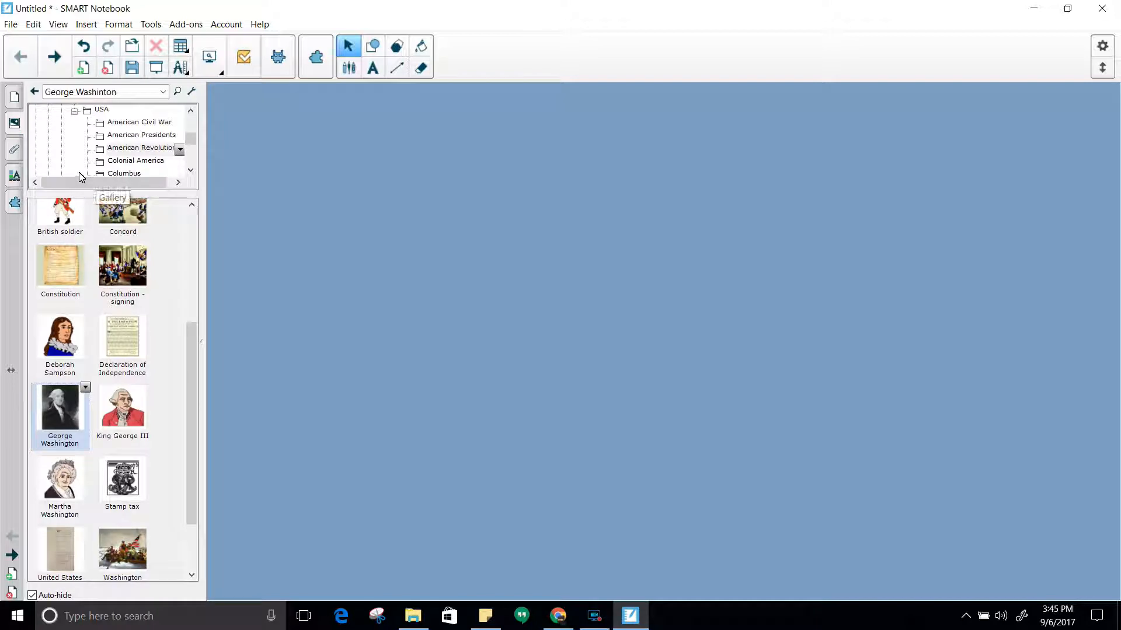
pyautogui.moveTo(198, 376); pyautogui.dragTo(197, 375)
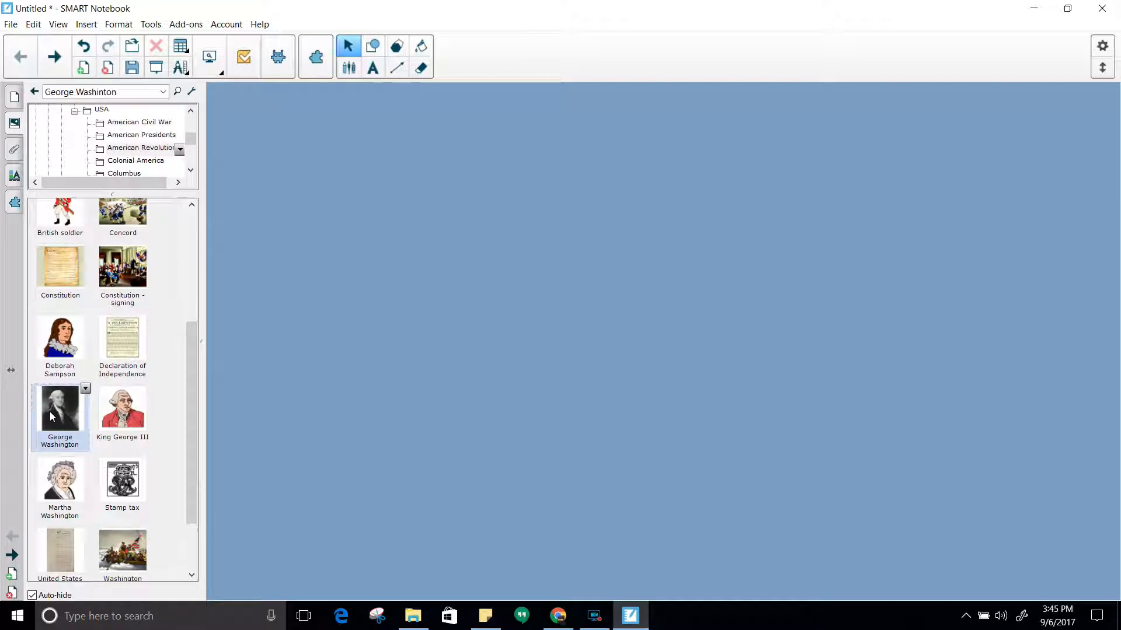
pyautogui.moveTo(59, 411); pyautogui.dragTo(539, 403)
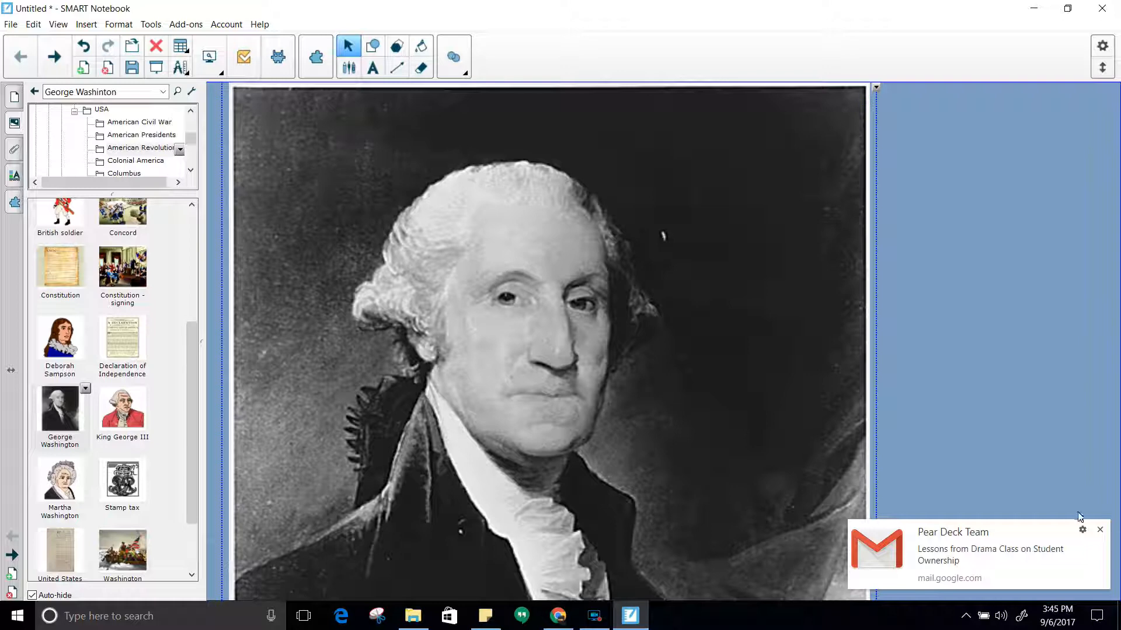
pyautogui.click(1100, 530)
# Step: Shrink the George Washington portrait to well under half its inserted size and move it so the whole picture fits on the page
pyautogui.moveTo(679, 458); pyautogui.dragTo(668, 279)
pyautogui.moveTo(716, 450); pyautogui.dragTo(694, 260)
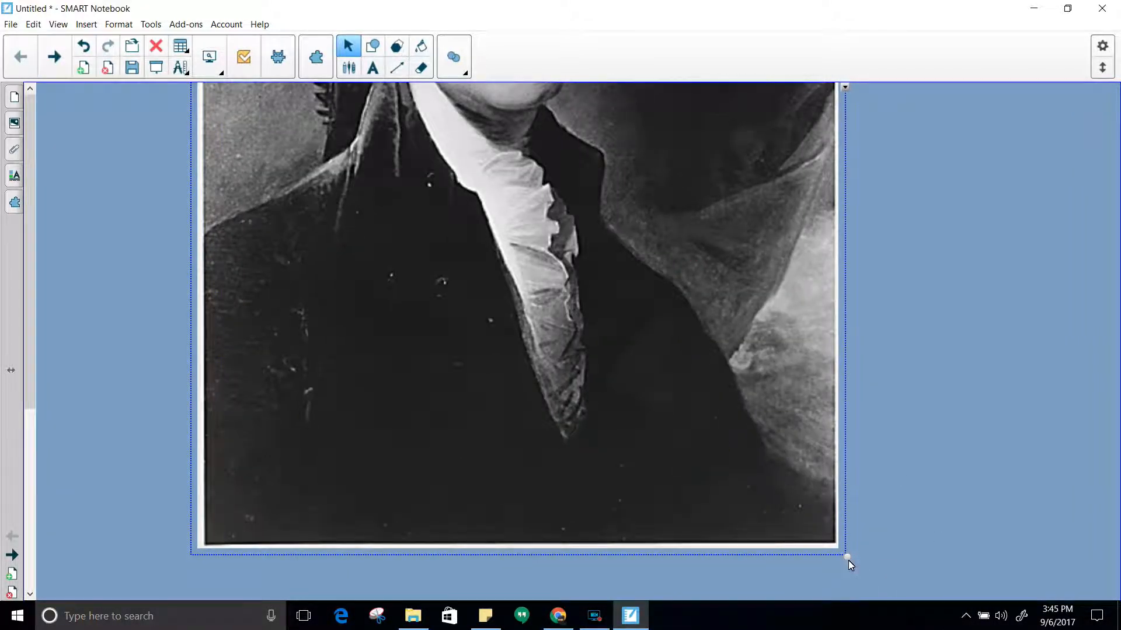
pyautogui.moveTo(847, 557); pyautogui.dragTo(619, 269)
pyautogui.moveTo(539, 189); pyautogui.dragTo(618, 482)
pyautogui.moveTo(688, 533); pyautogui.dragTo(555, 355)
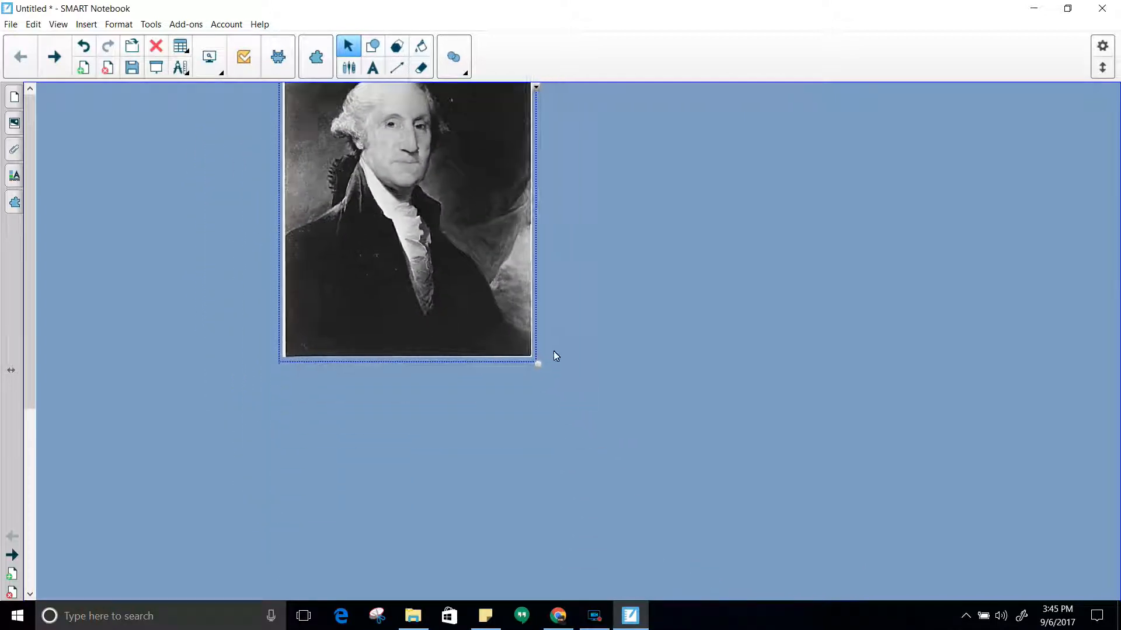
pyautogui.moveTo(435, 248); pyautogui.dragTo(387, 368)
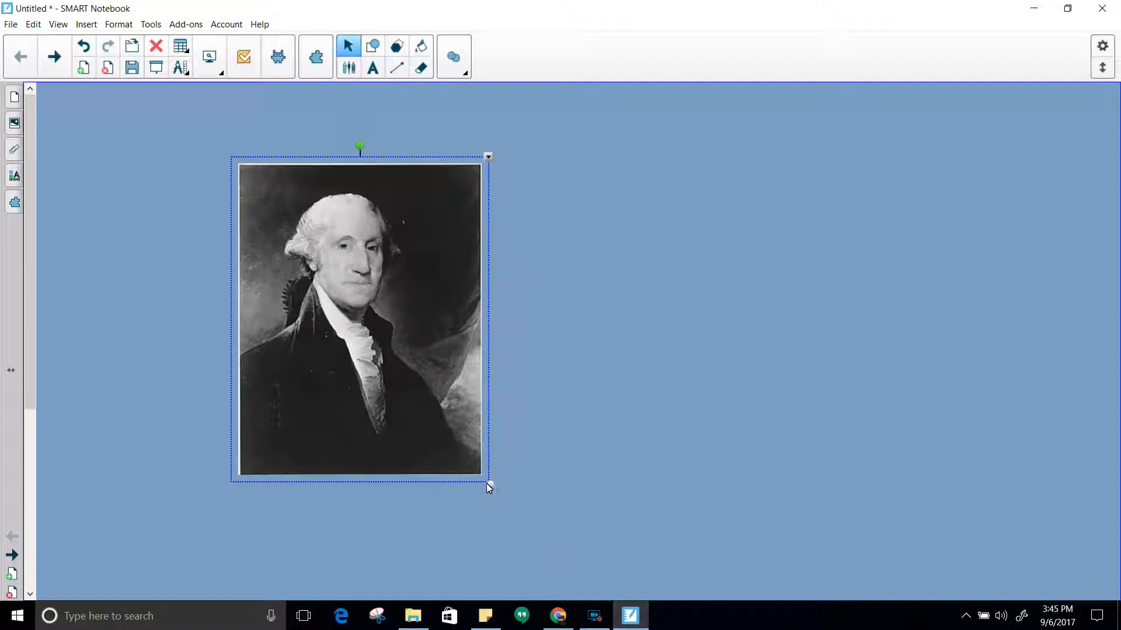
# Step: Enlarge the portrait slightly, keep it upright, and position it near the left edge of the page
pyautogui.moveTo(489, 486); pyautogui.dragTo(473, 463)
pyautogui.moveTo(512, 519)
pyautogui.mouseDown()
pyautogui.moveTo(400, 425)
pyautogui.moveTo(519, 534)
pyautogui.mouseUp()
pyautogui.moveTo(379, 150)
pyautogui.mouseDown()
pyautogui.moveTo(358, 143)
pyautogui.moveTo(461, 188)
pyautogui.moveTo(260, 183)
pyautogui.moveTo(368, 149)
pyautogui.mouseUp()
pyautogui.moveTo(254, 213); pyautogui.dragTo(377, 236)
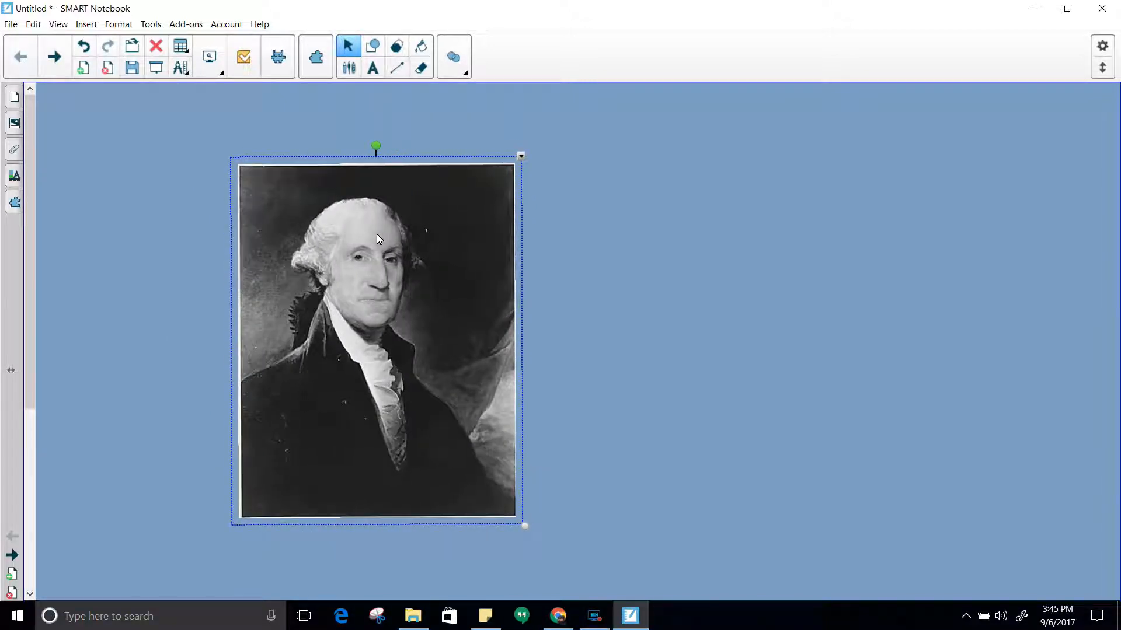
pyautogui.moveTo(388, 281); pyautogui.dragTo(226, 296)
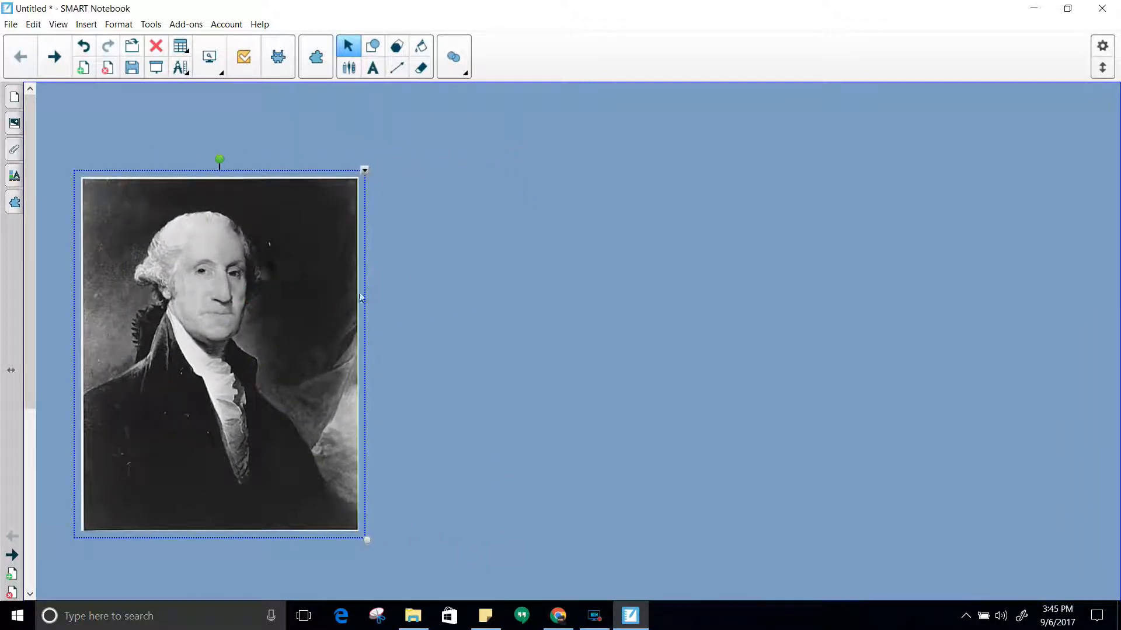
pyautogui.click(493, 260)
# Step: Clone the blue George Washington page three times, keeping the copies ahead of the blank page
pyautogui.click(14, 98)
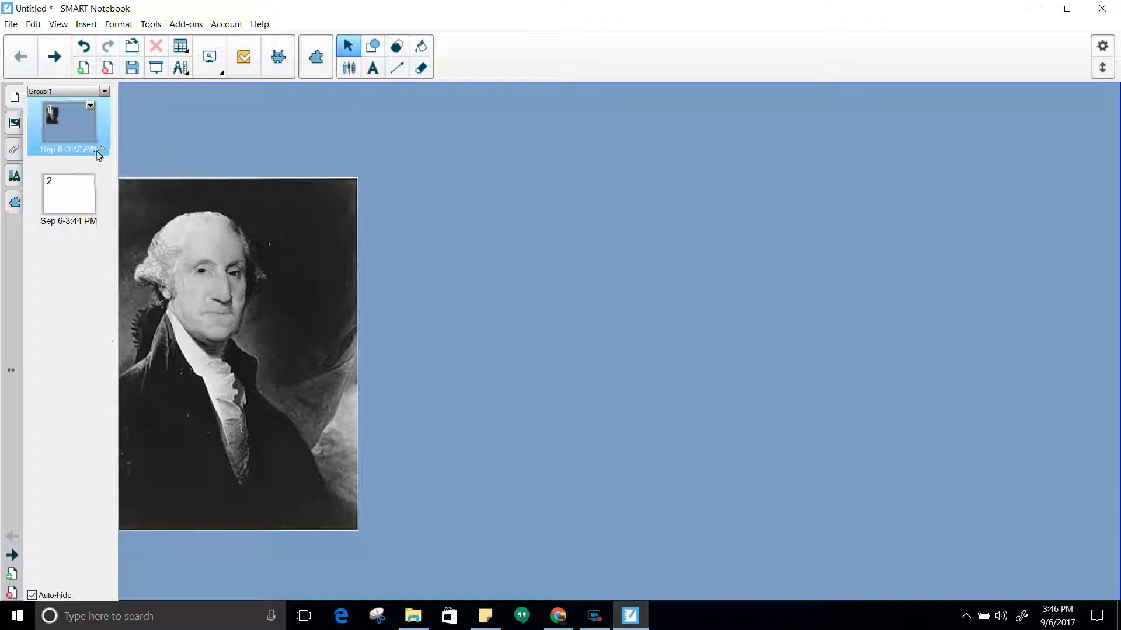
pyautogui.click(90, 107)
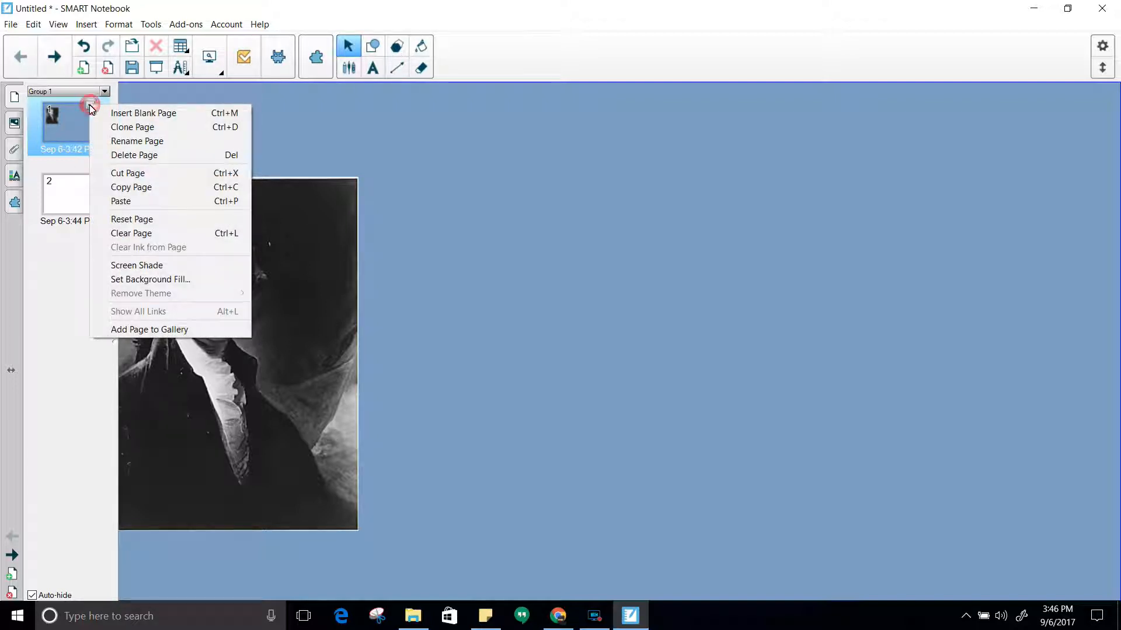
pyautogui.click(126, 127)
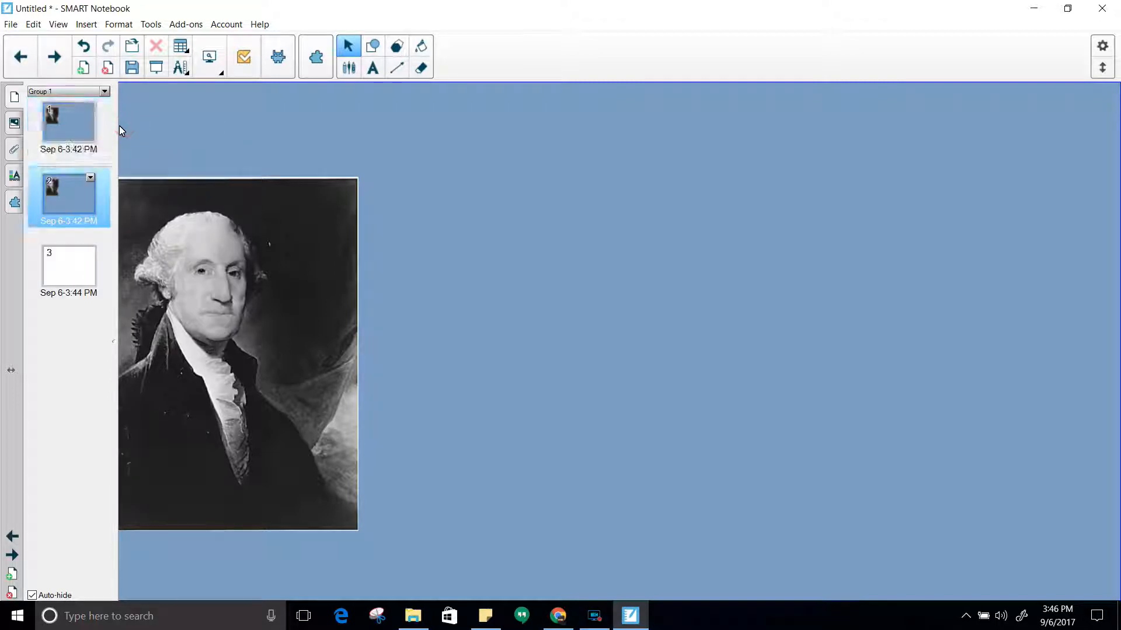
pyautogui.click(90, 176)
pyautogui.click(125, 197)
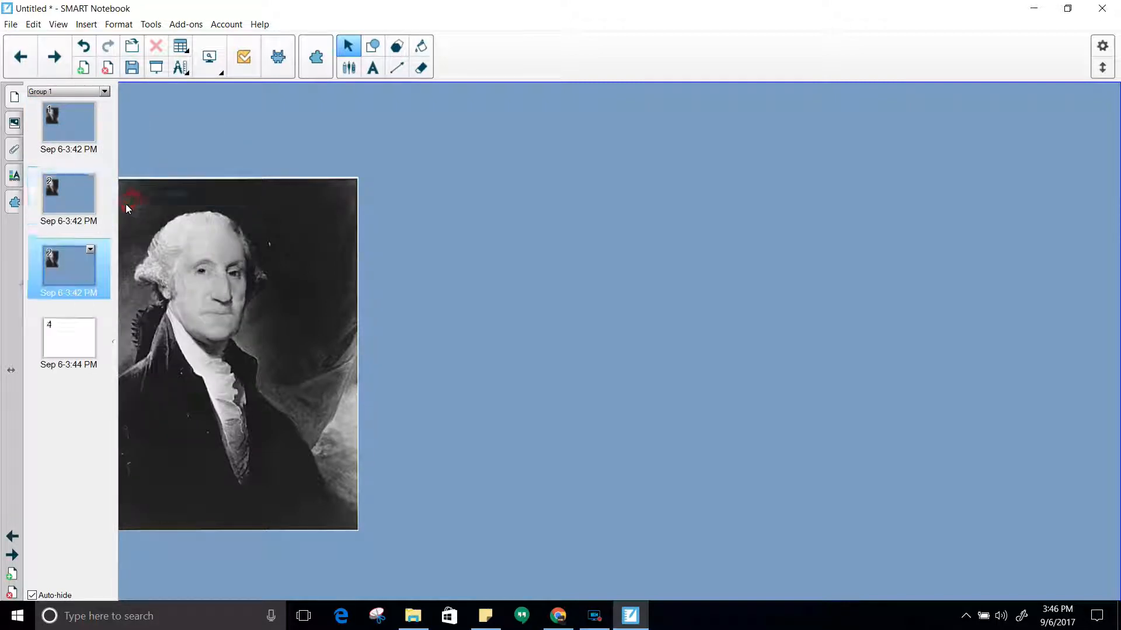
pyautogui.click(91, 249)
pyautogui.click(182, 270)
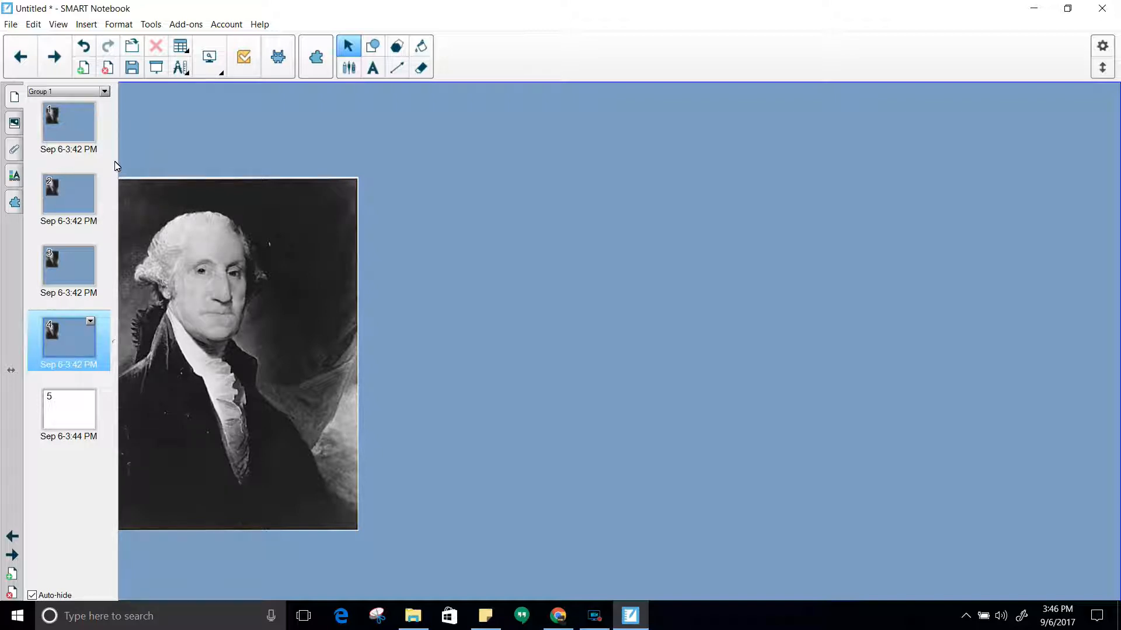
# Step: Rename page 1 as "intro"
pyautogui.click(82, 129)
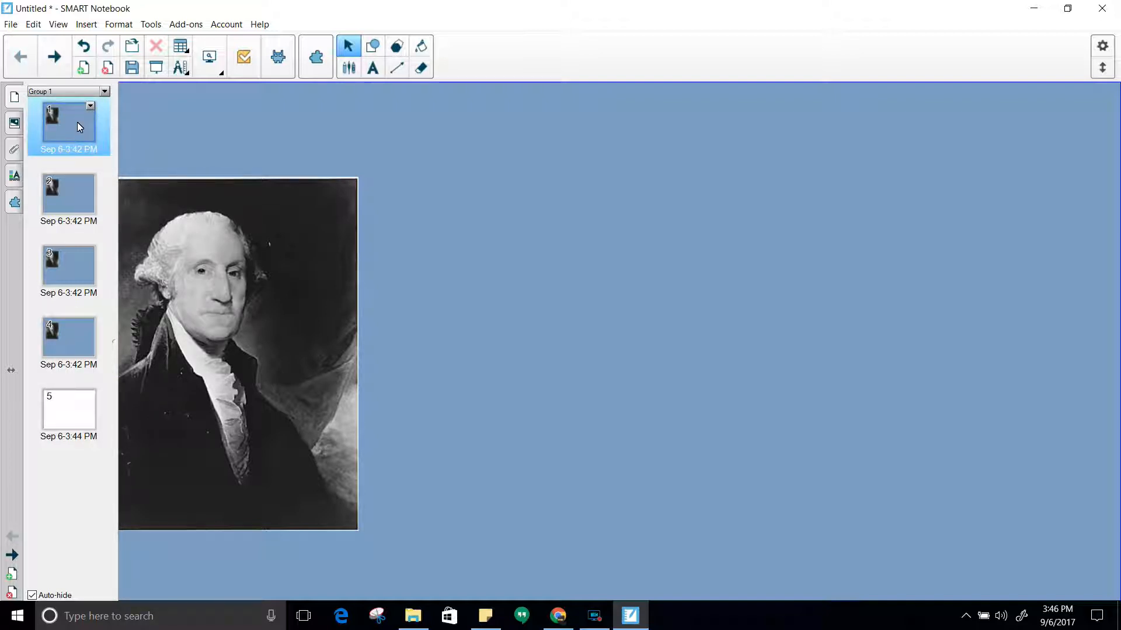
pyautogui.rightClick(77, 121)
pyautogui.click(90, 106)
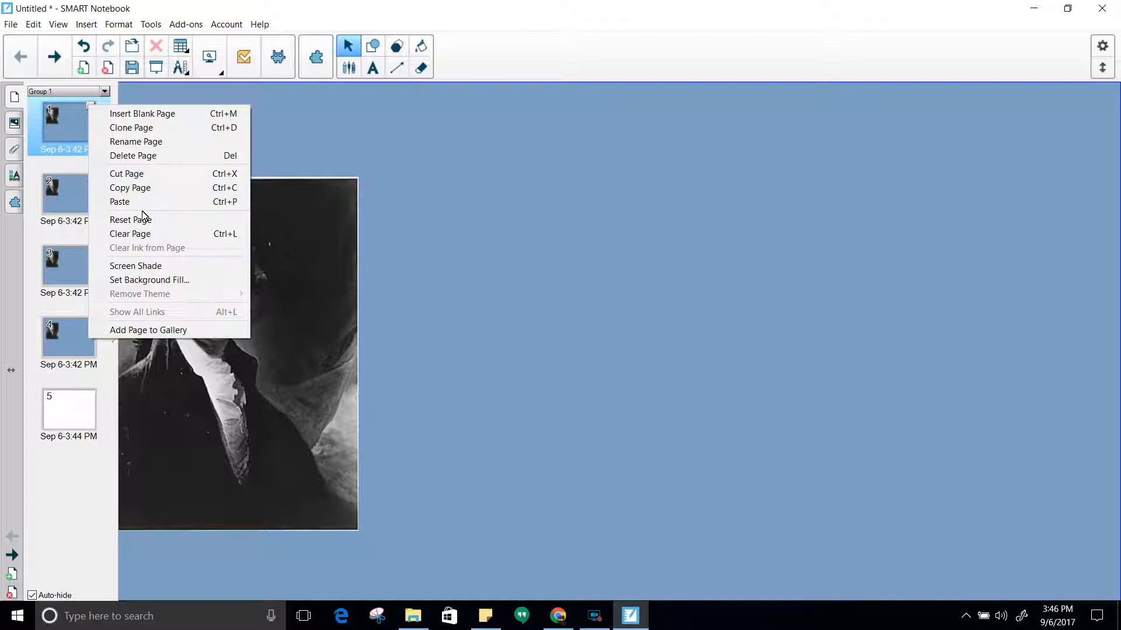
pyautogui.click(161, 143)
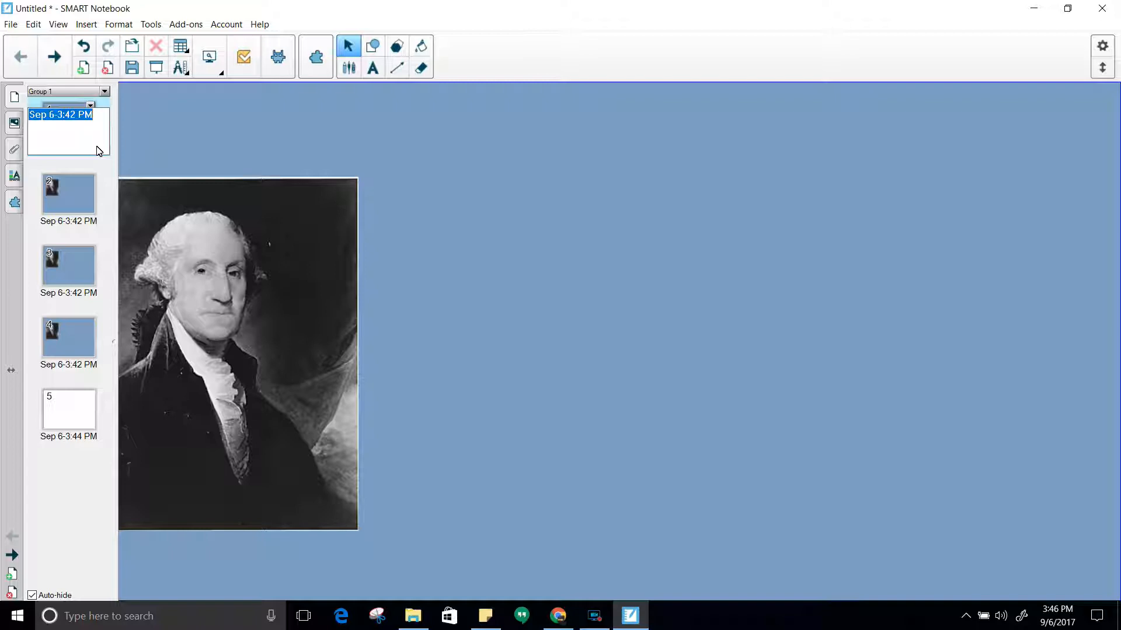
pyautogui.write('intro')
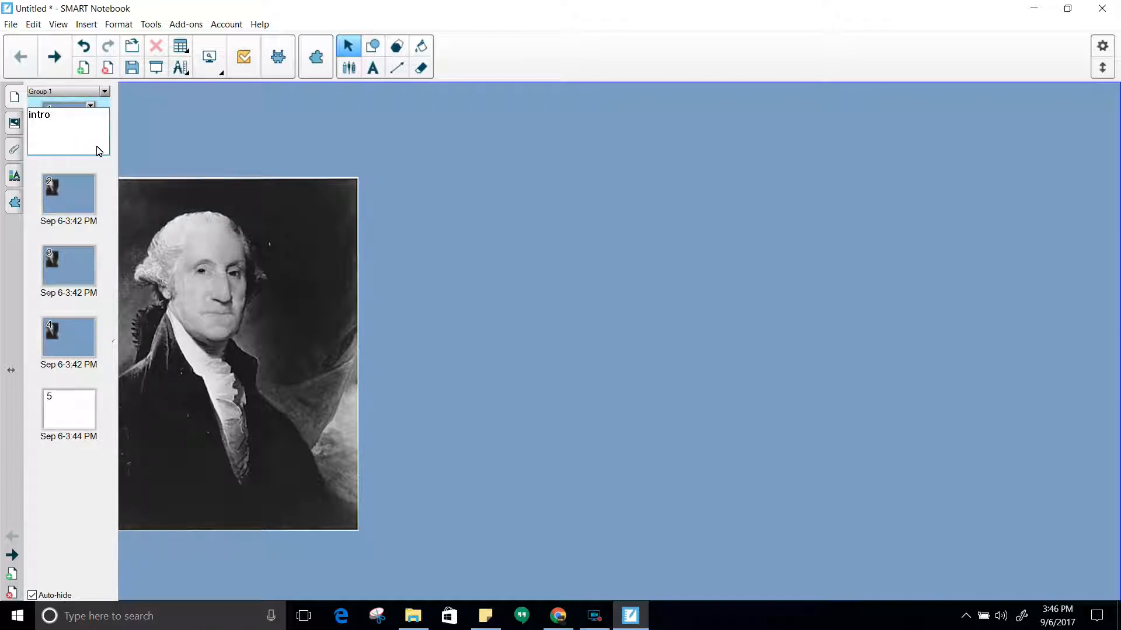
pyautogui.click(114, 183)
# Step: Rename page 2 as "childhood"
pyautogui.click(75, 196)
pyautogui.click(90, 178)
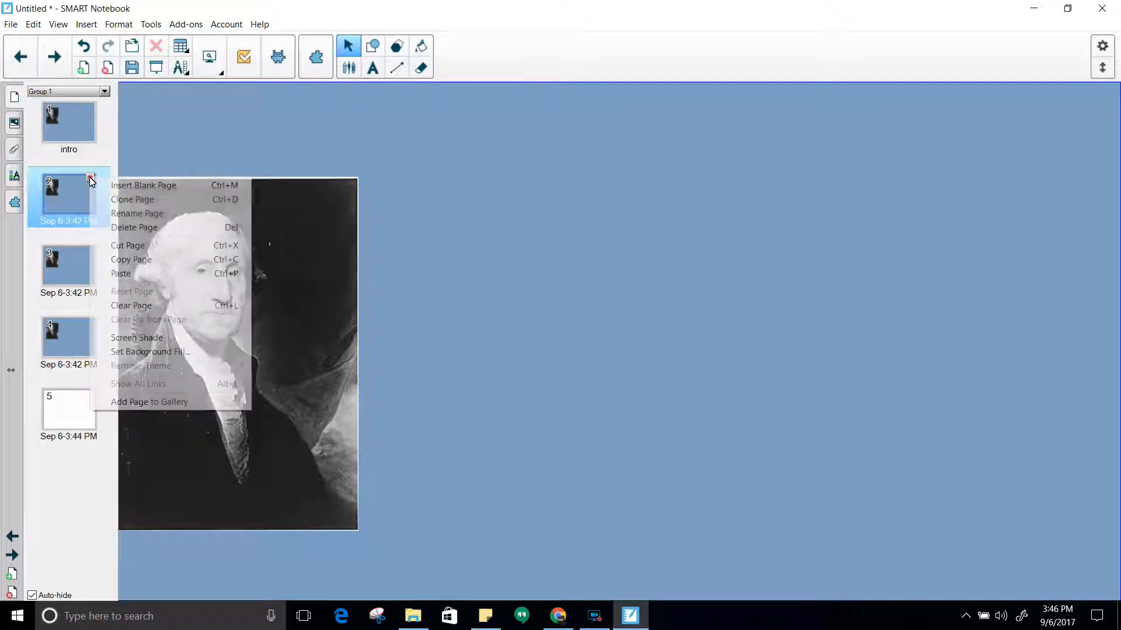
pyautogui.click(127, 214)
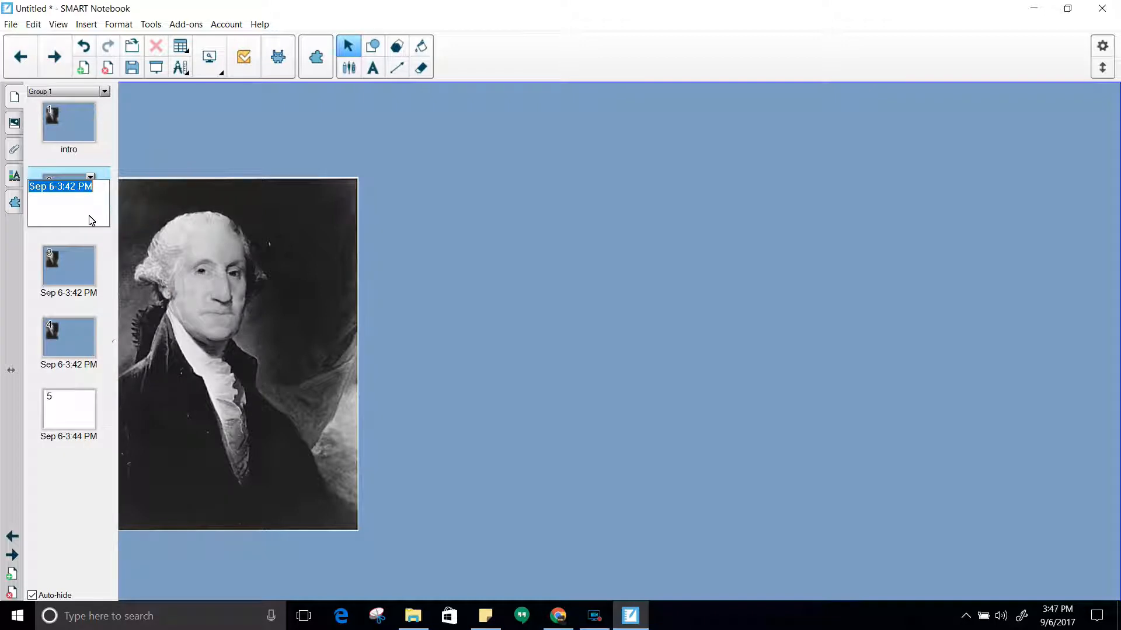
pyautogui.write('chil')
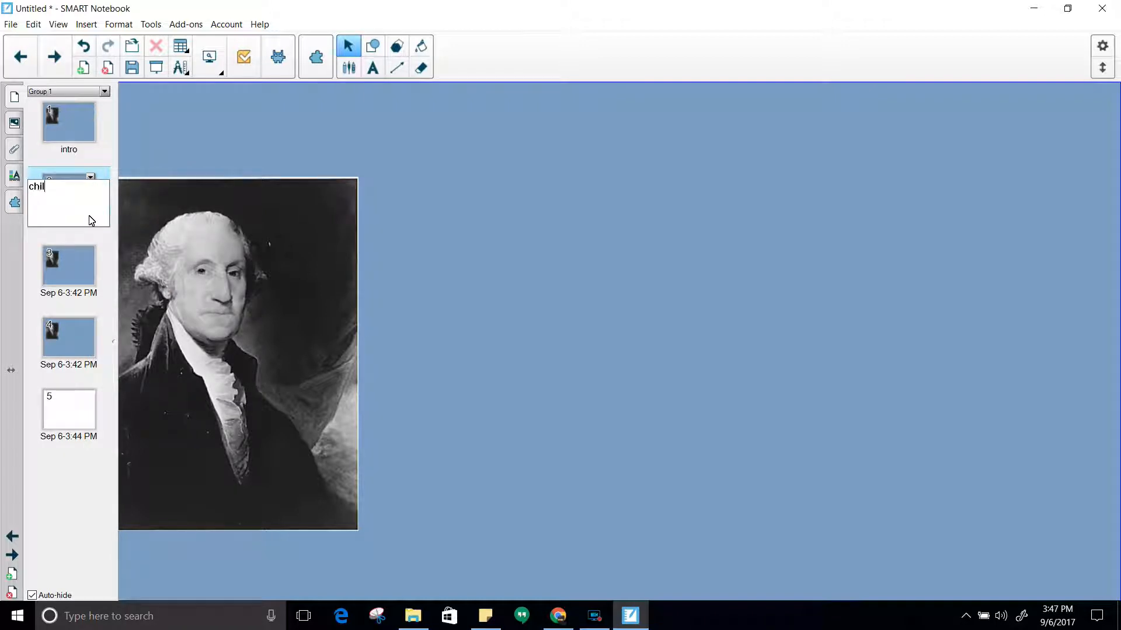
pyautogui.write('dhood')
# Step: Rename page 3 as "working and military"
pyautogui.click(104, 273)
pyautogui.rightClick(71, 288)
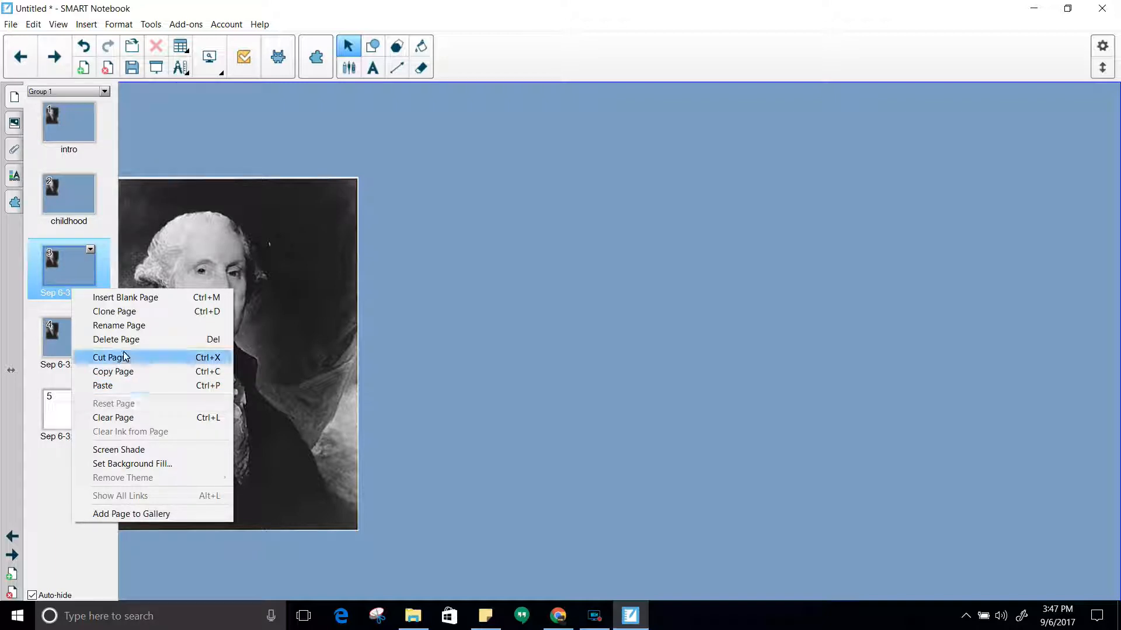
pyautogui.click(124, 325)
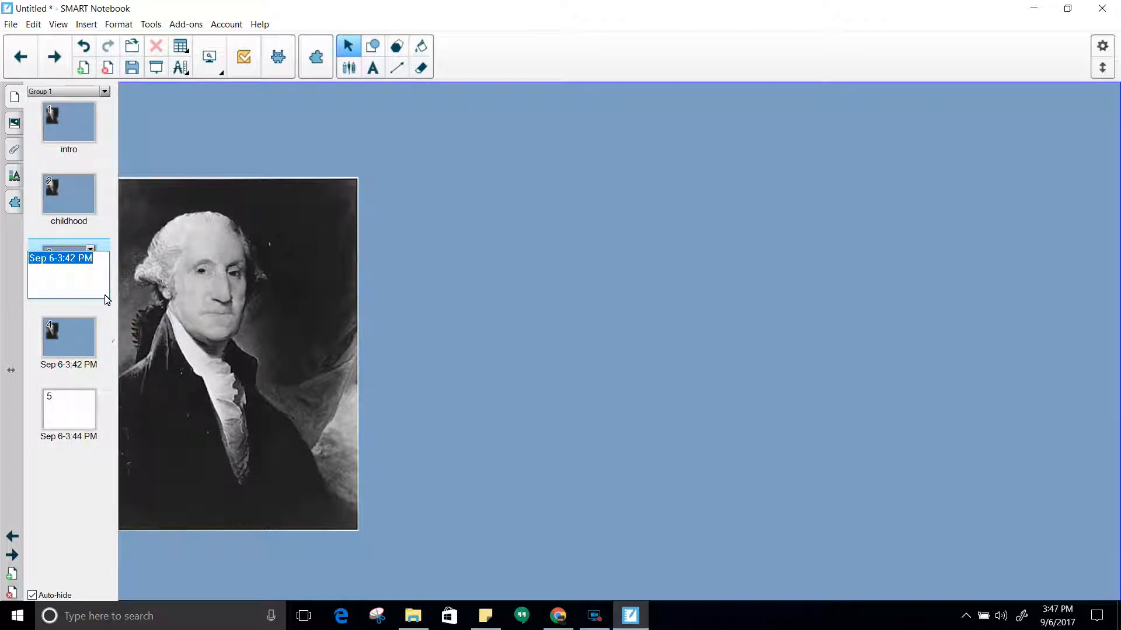
pyautogui.write('workin')
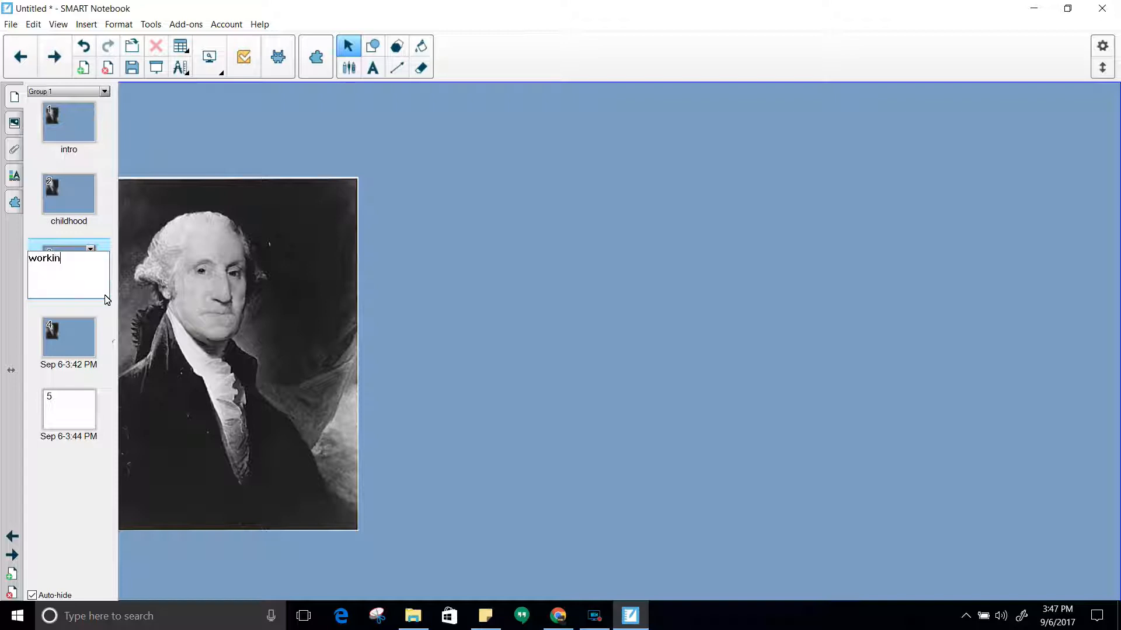
pyautogui.write('g and military')
pyautogui.click(432, 269)
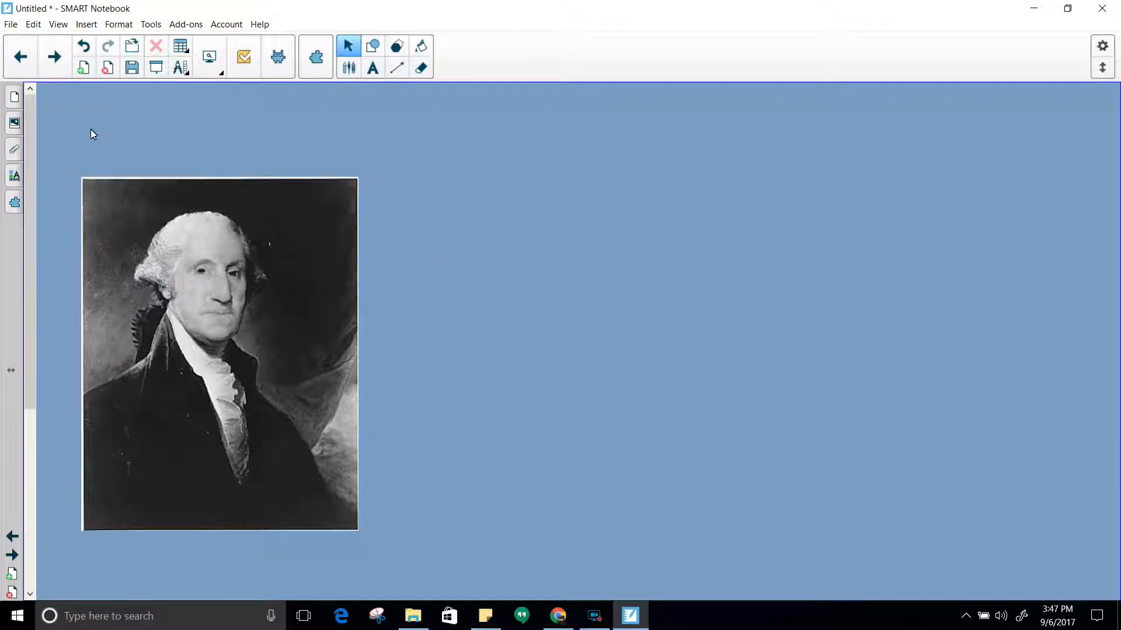
pyautogui.click(16, 105)
pyautogui.click(75, 349)
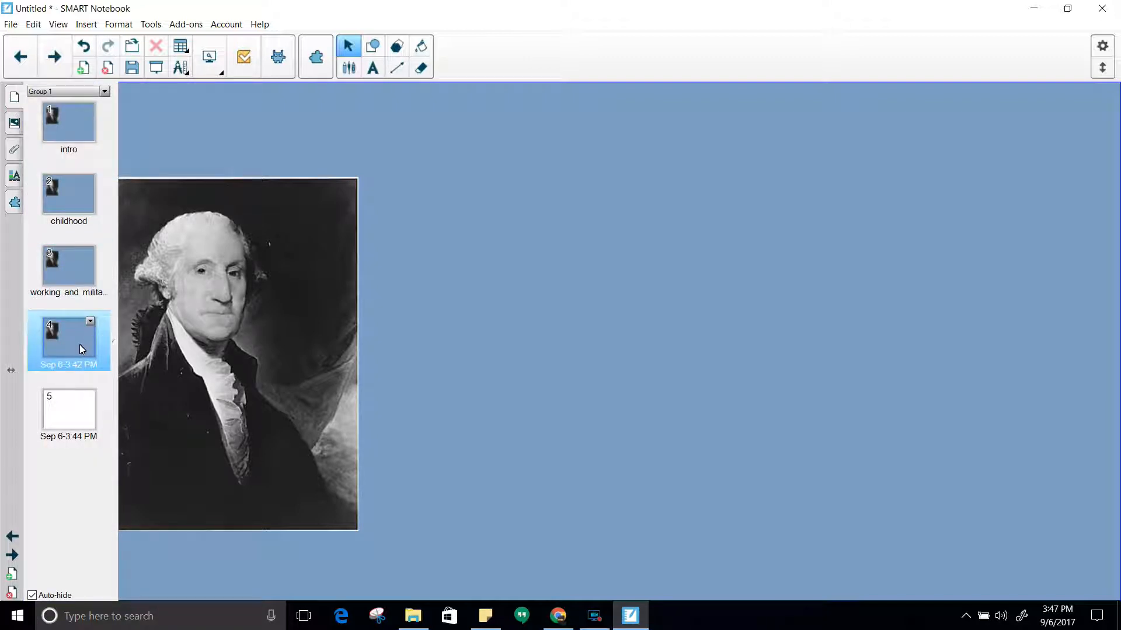
pyautogui.click(90, 321)
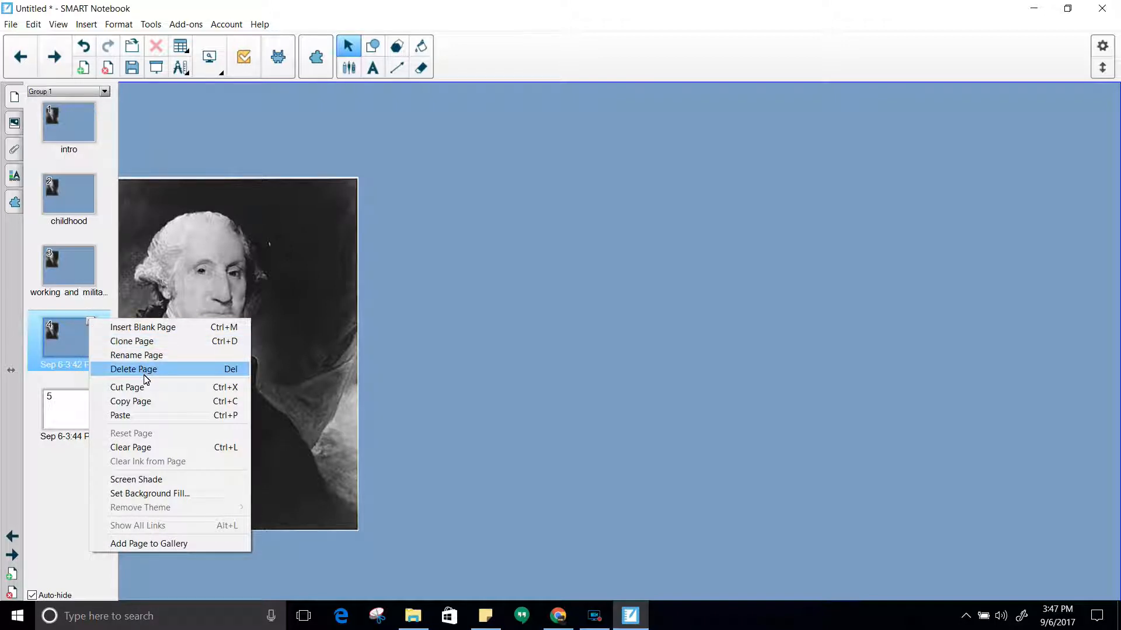
pyautogui.click(156, 355)
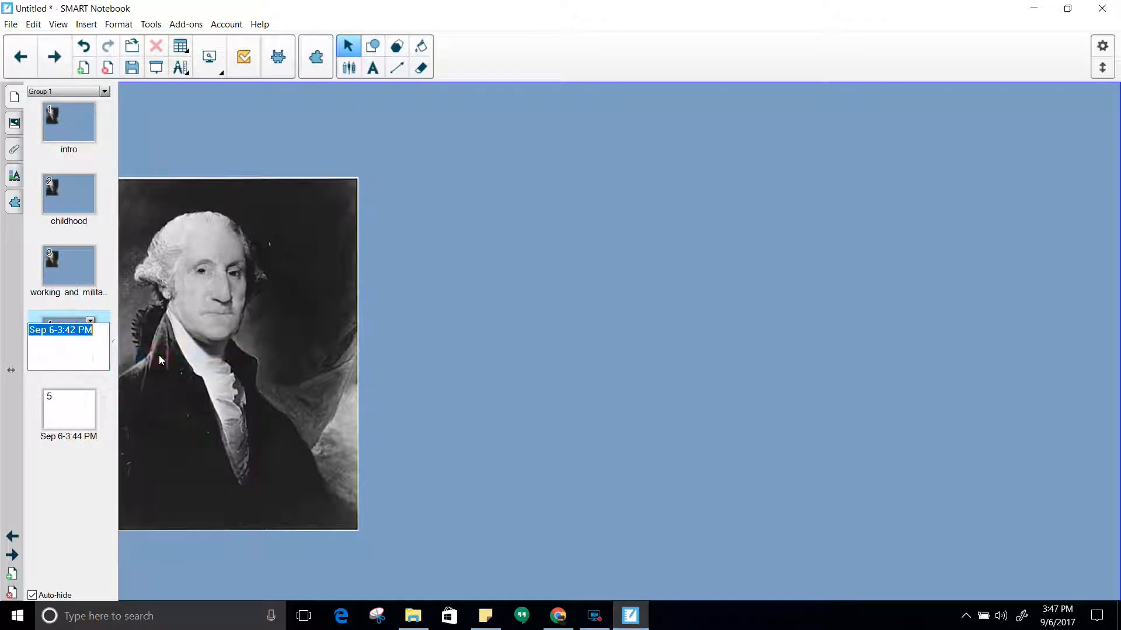
pyautogui.click(159, 359)
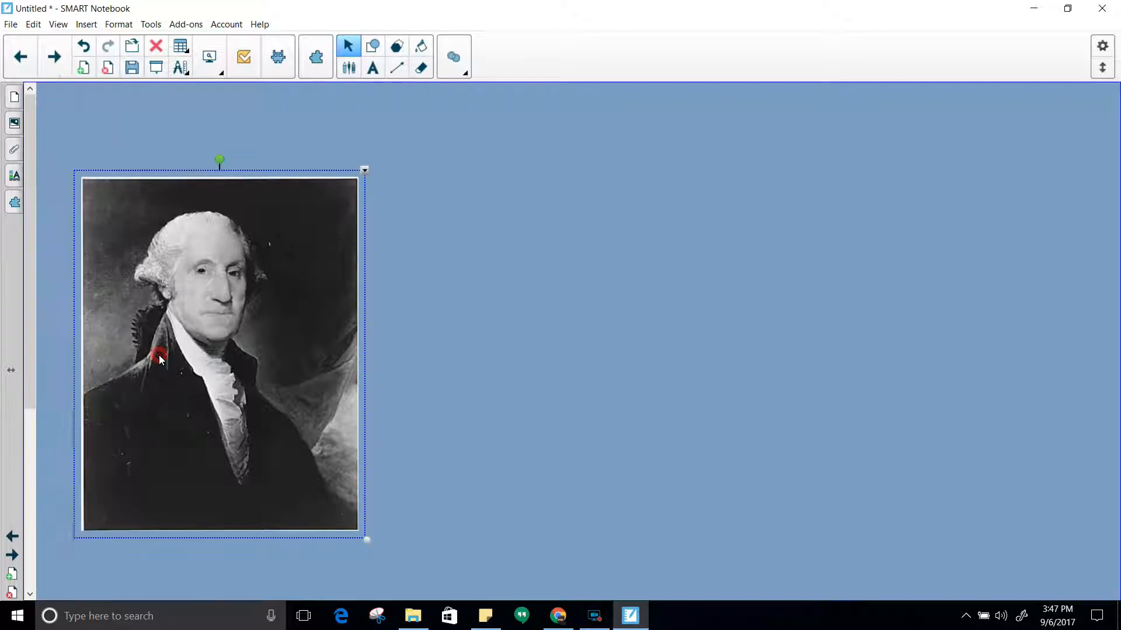
# Step: Rename page 4 as "gen"
pyautogui.click(14, 97)
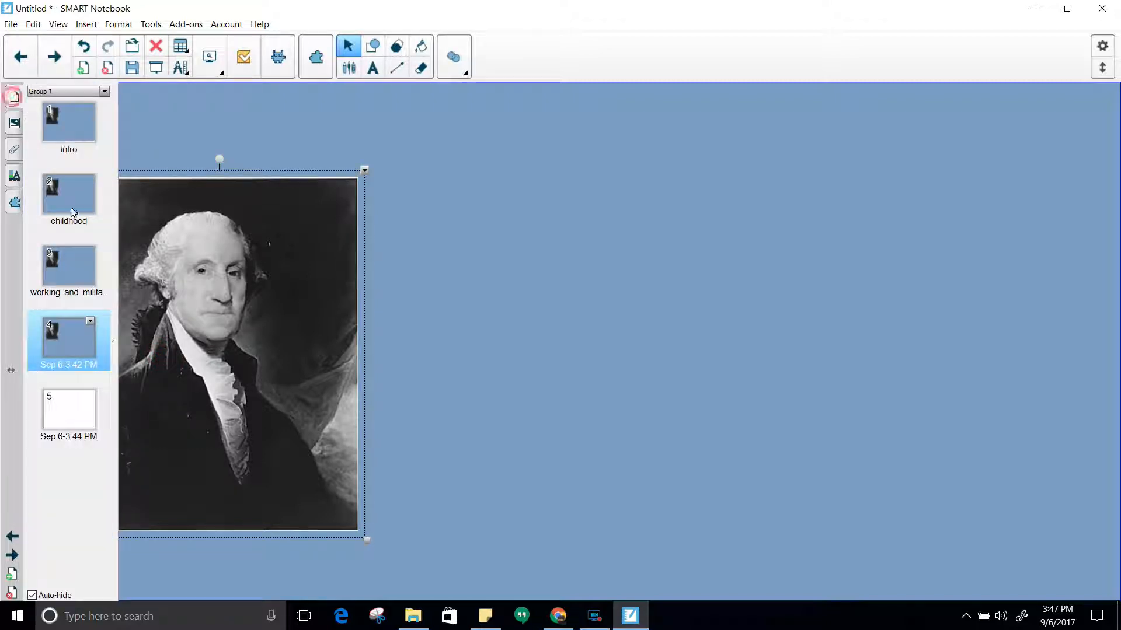
pyautogui.click(90, 321)
pyautogui.click(137, 357)
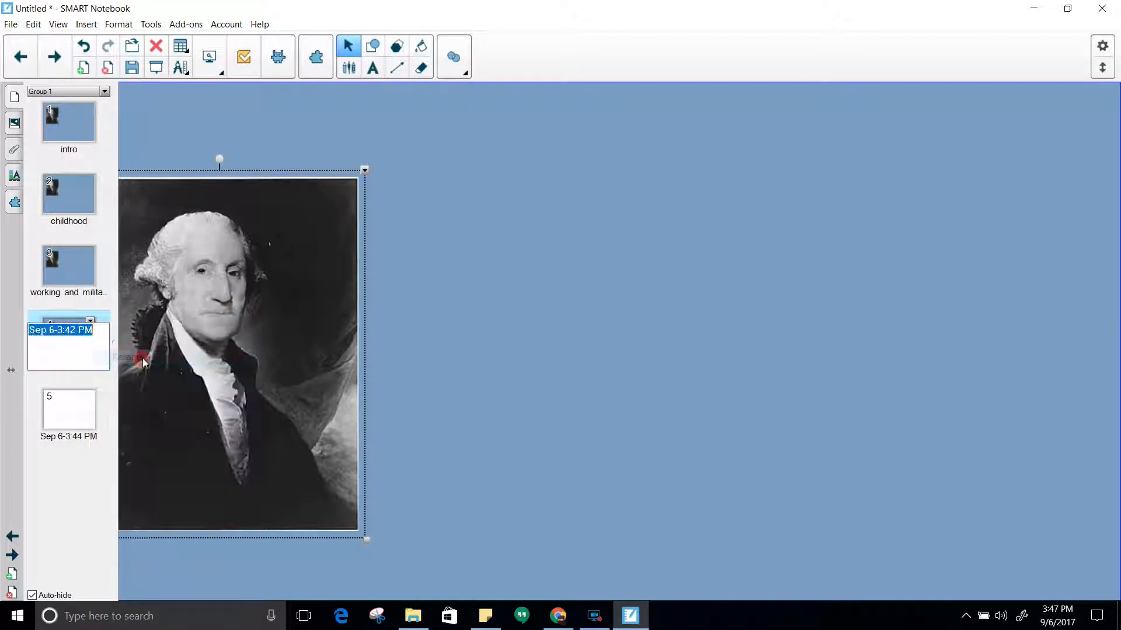
pyautogui.write('gen')
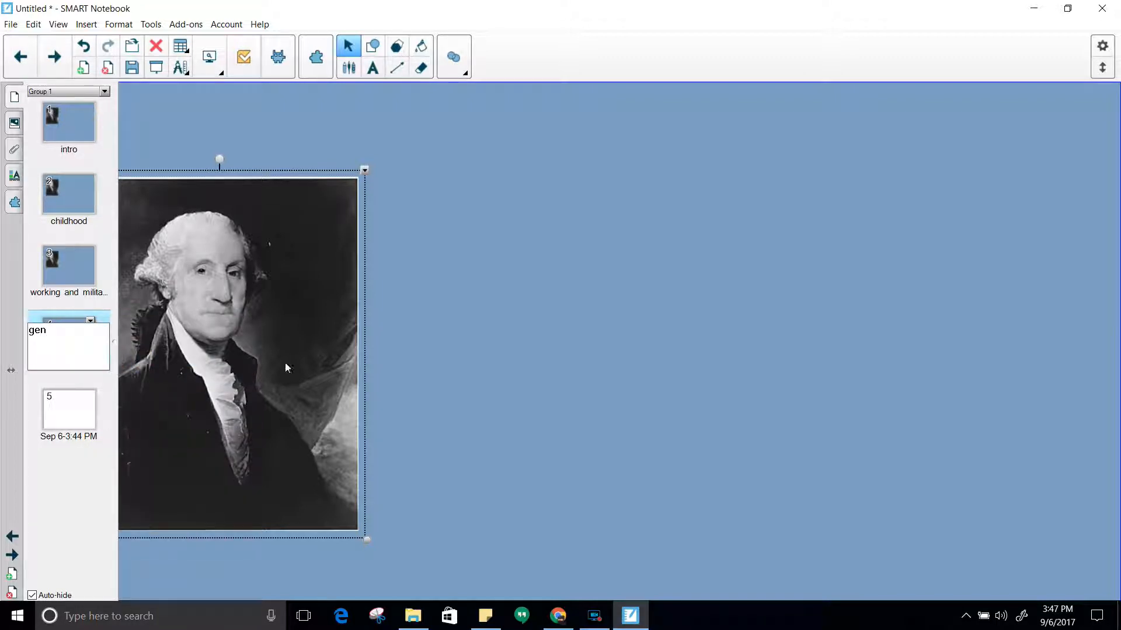
pyautogui.click(525, 340)
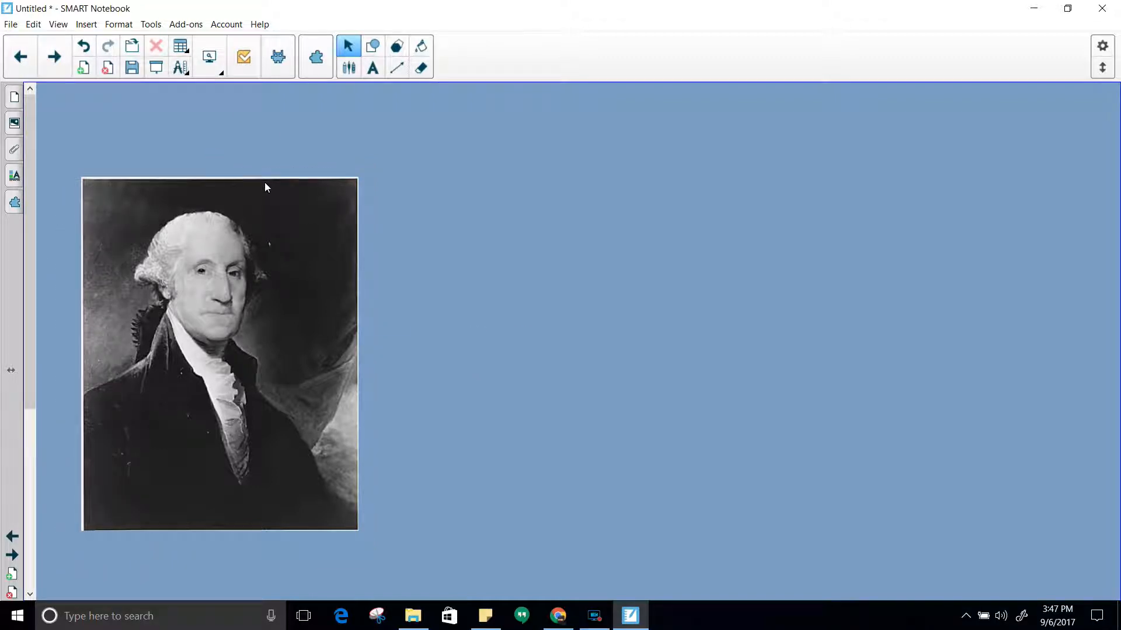
# Step: Delete the blank page 5 at the end of the presentation
pyautogui.click(14, 97)
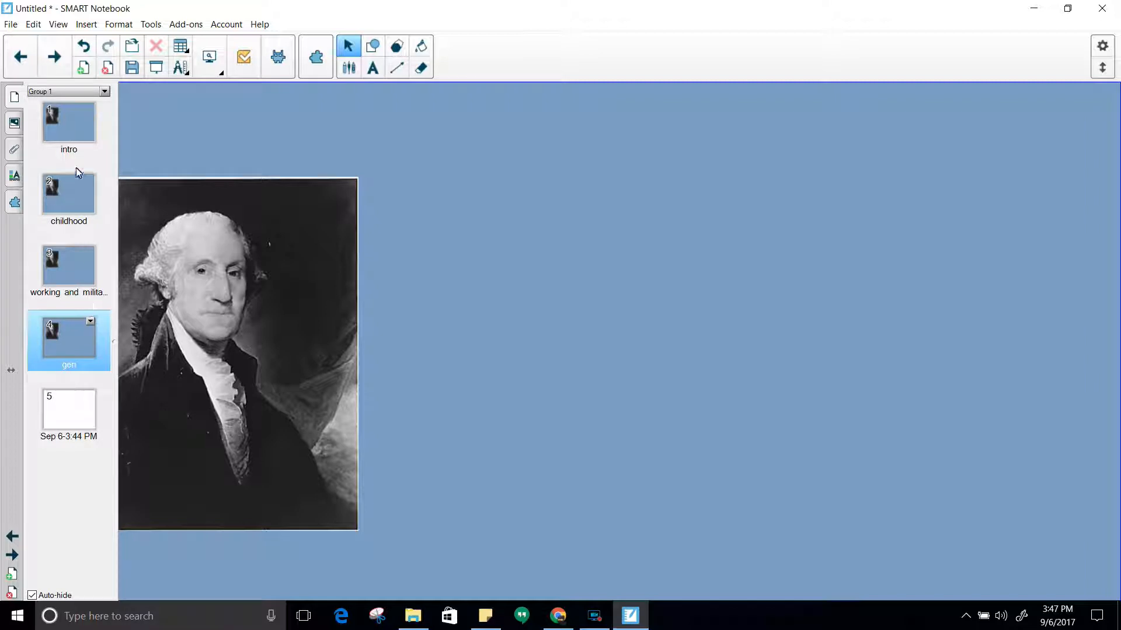
pyautogui.click(79, 118)
pyautogui.click(90, 106)
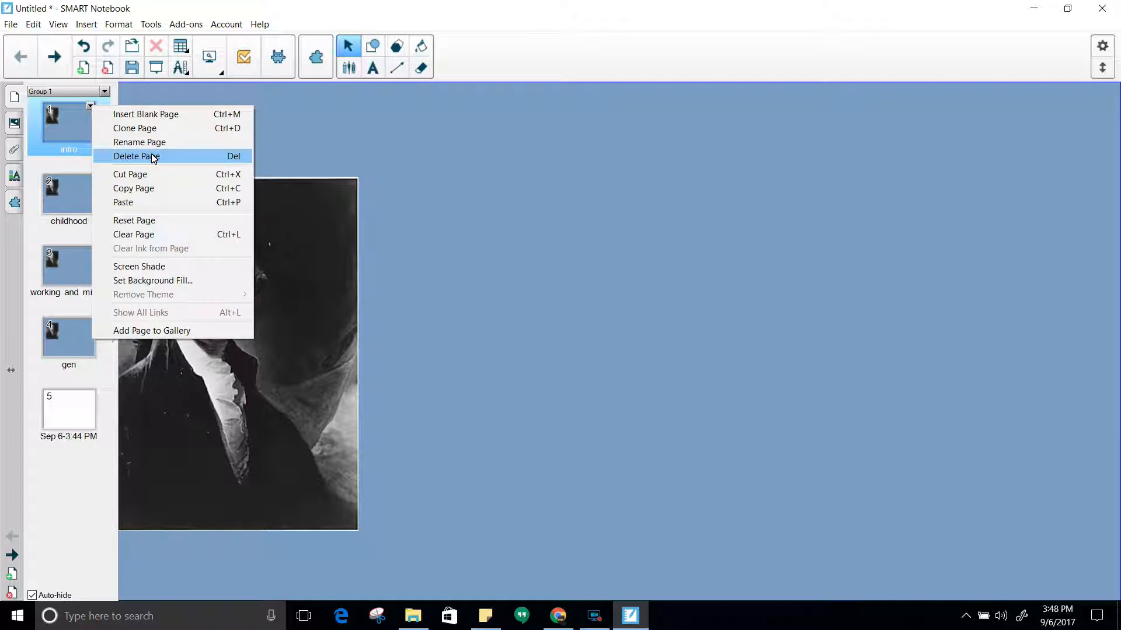
pyautogui.click(79, 403)
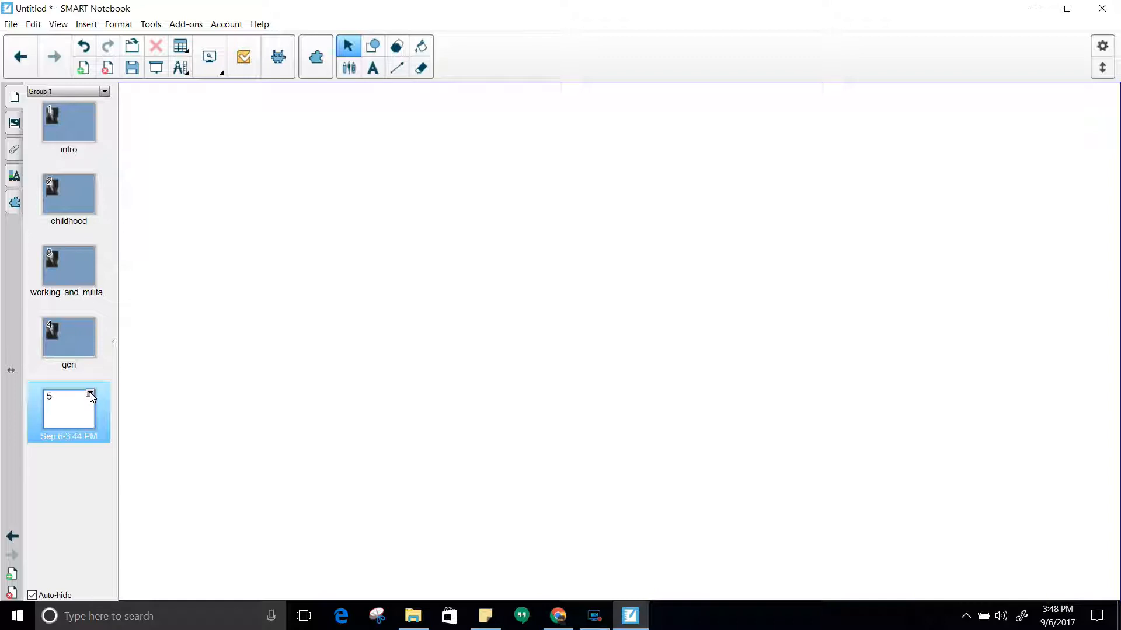
pyautogui.rightClick(77, 400)
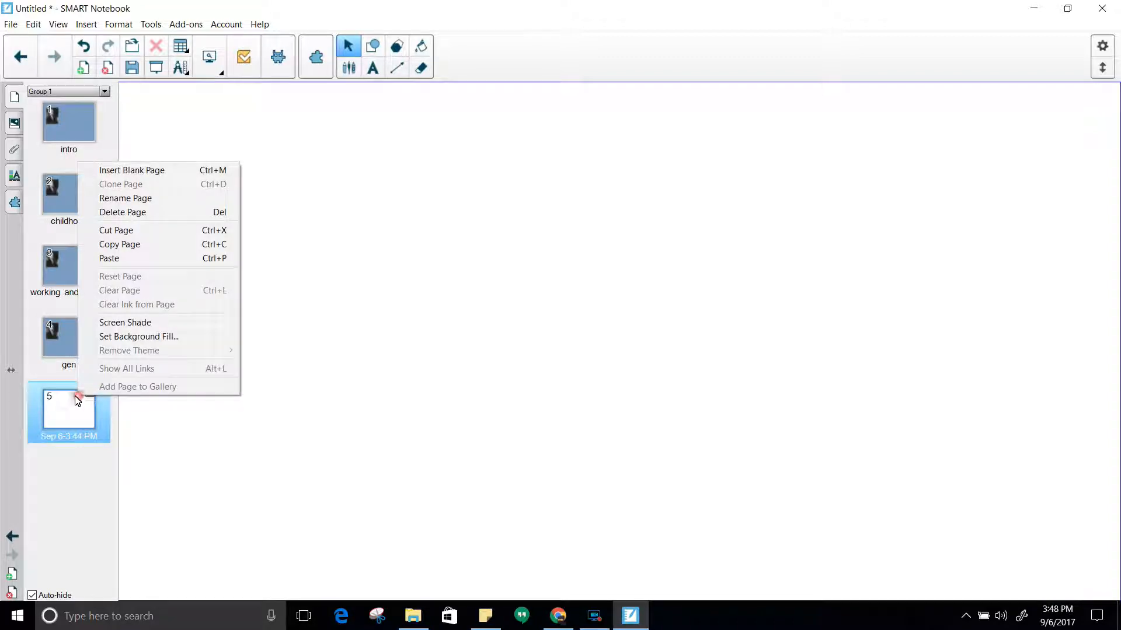
pyautogui.click(146, 212)
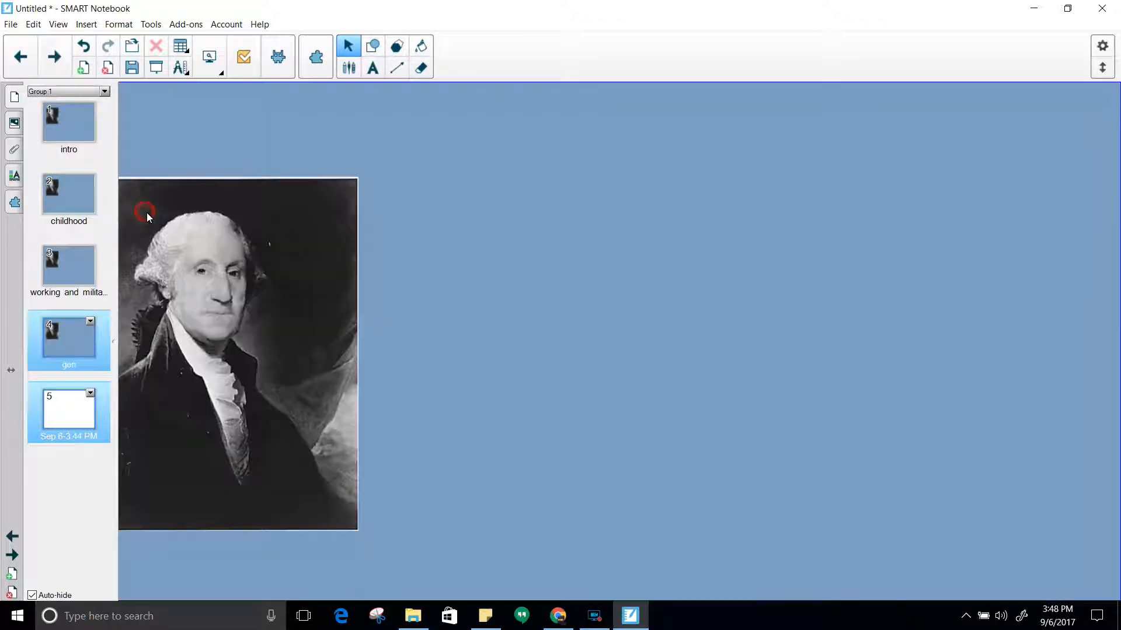
# Step: Copy the "intro" page and paste the copy between the "working and military" and "gen" pages
pyautogui.click(72, 120)
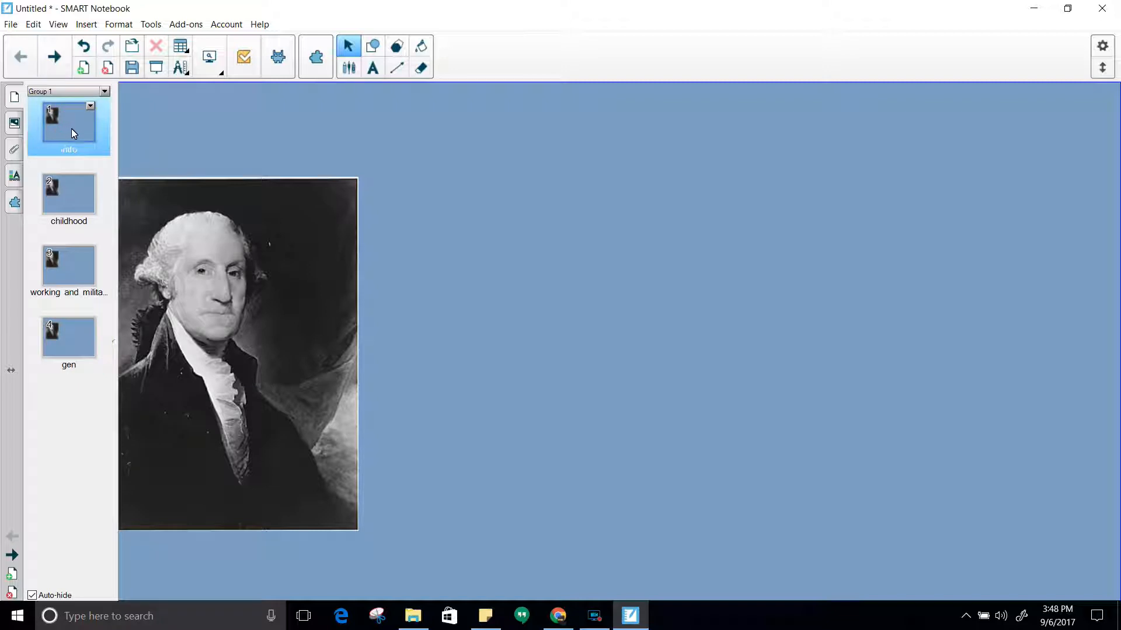
pyautogui.rightClick(71, 129)
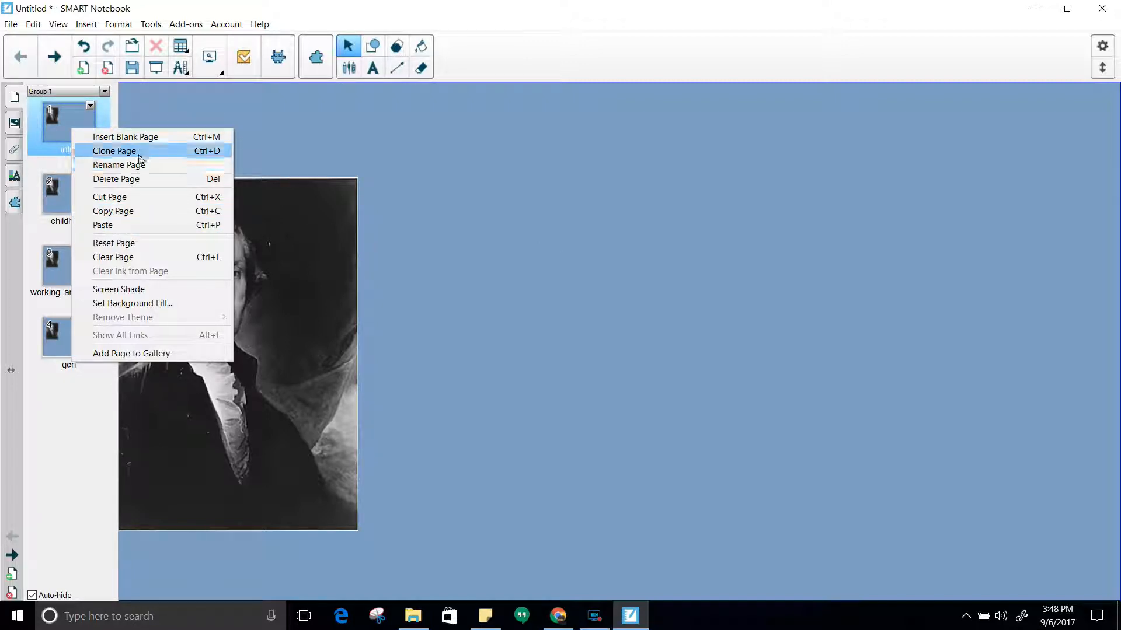
pyautogui.click(124, 211)
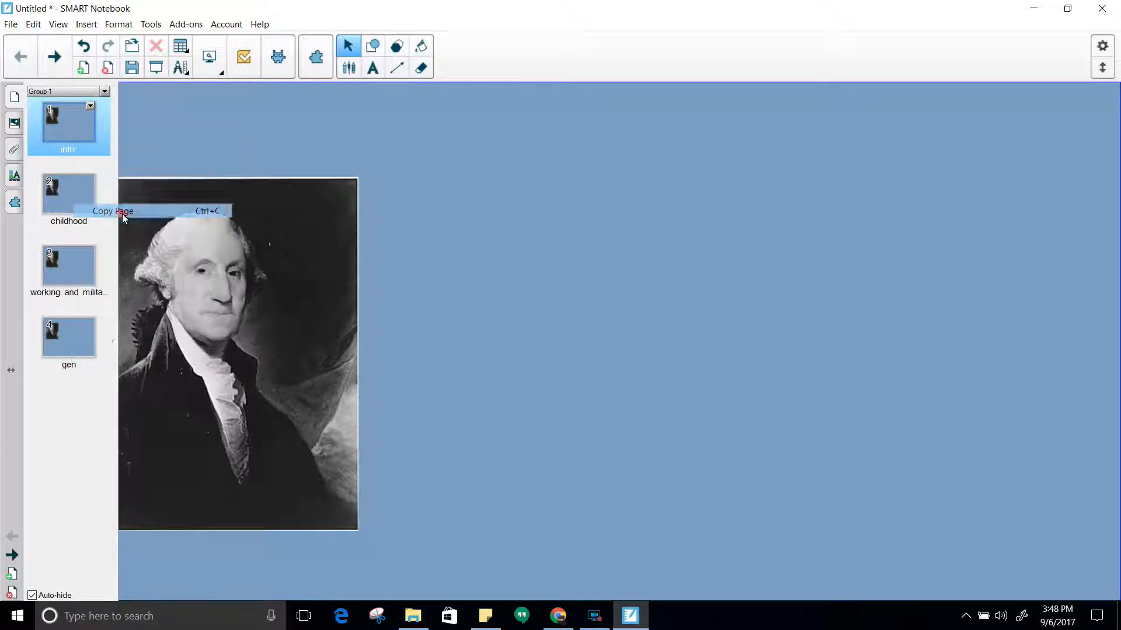
pyautogui.click(88, 324)
pyautogui.click(89, 320)
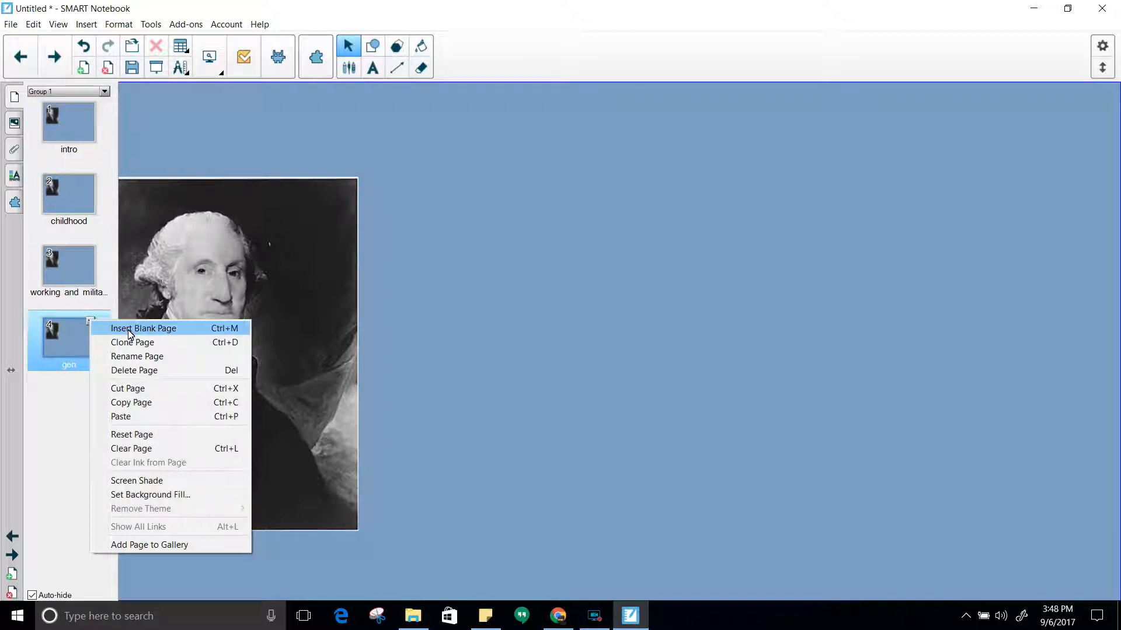
pyautogui.click(145, 417)
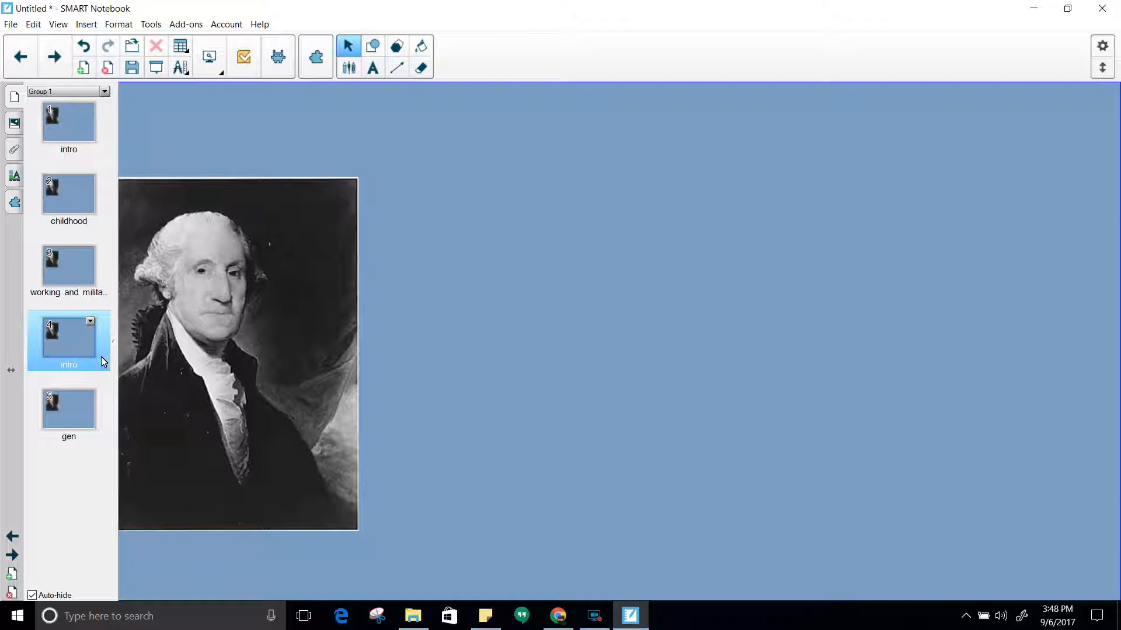
# Step: Delete the pasted "intro" copy that sits ahead of the "gen" page
pyautogui.click(72, 350)
pyautogui.press('Delete')
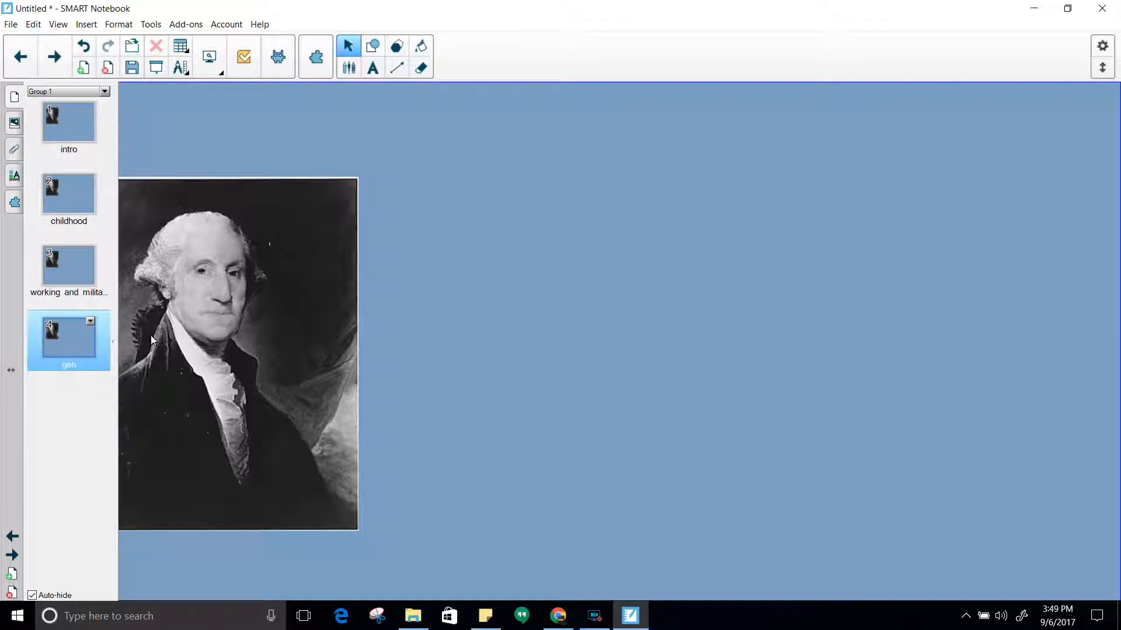
pyautogui.click(87, 121)
pyautogui.click(90, 106)
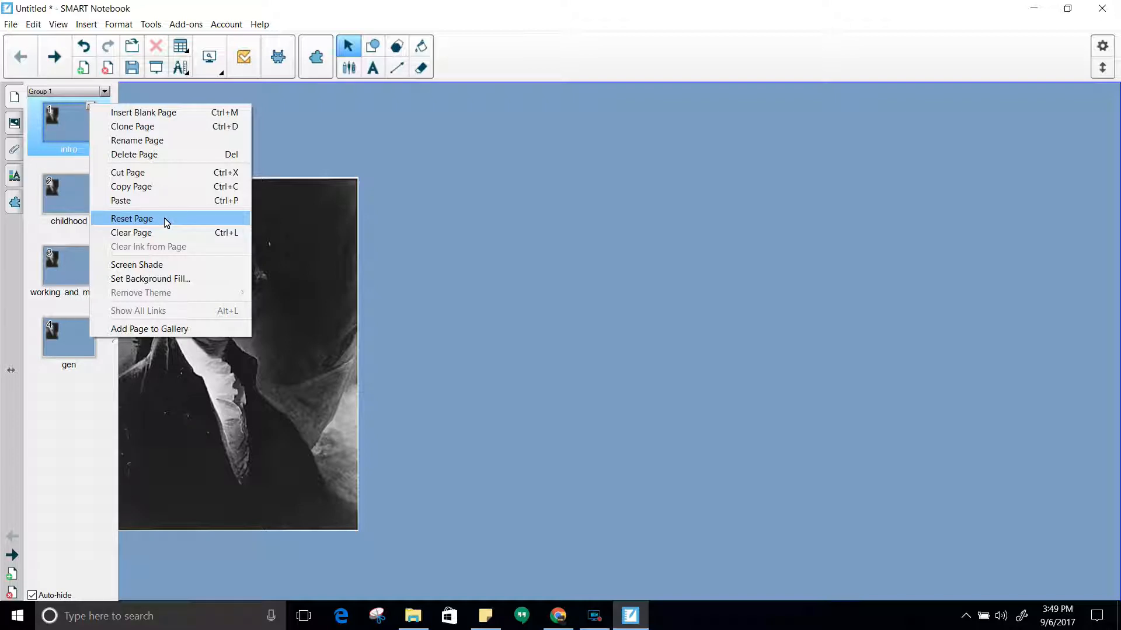
pyautogui.click(558, 285)
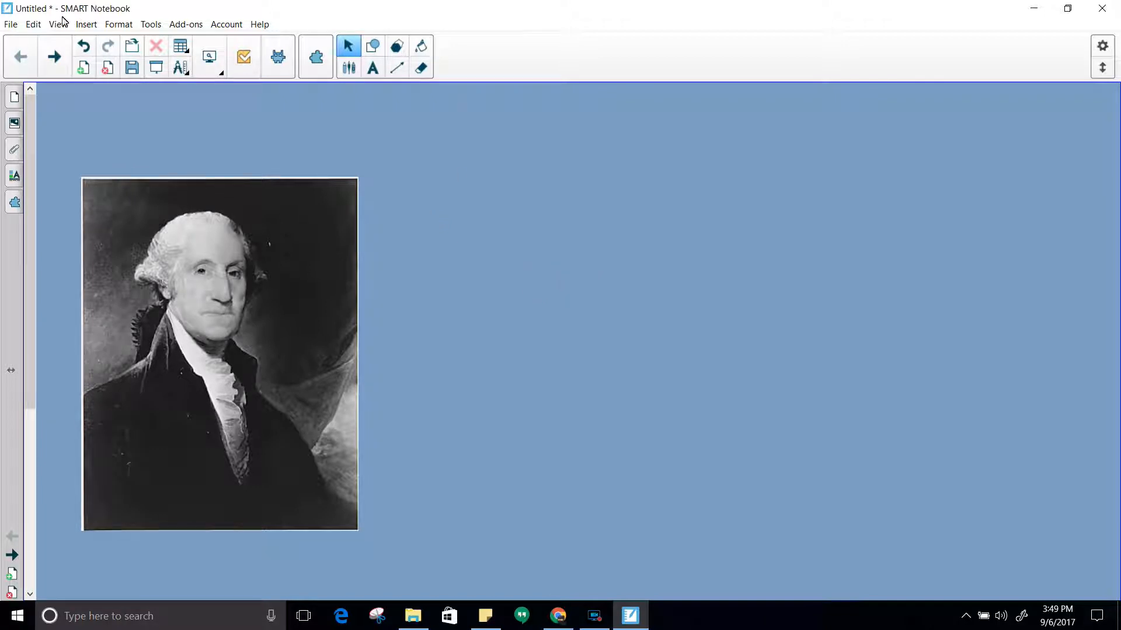
# Step: Save the presentation to the Desktop as a SMART Notebook file named "washington"
pyautogui.click(10, 24)
pyautogui.moveTo(33, 24)
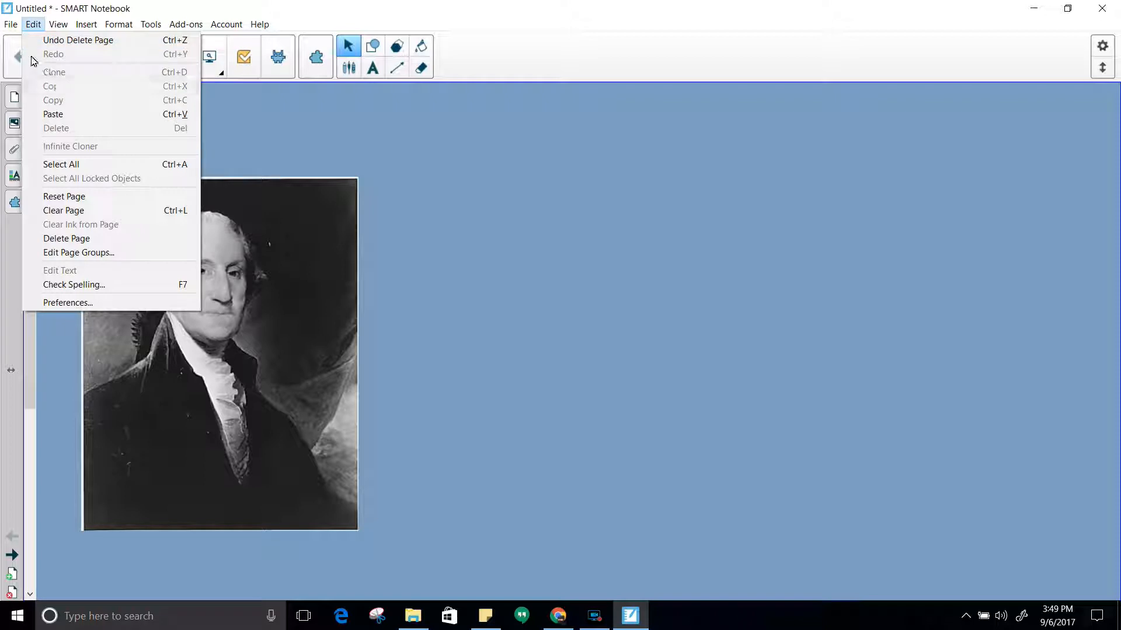
pyautogui.click(41, 101)
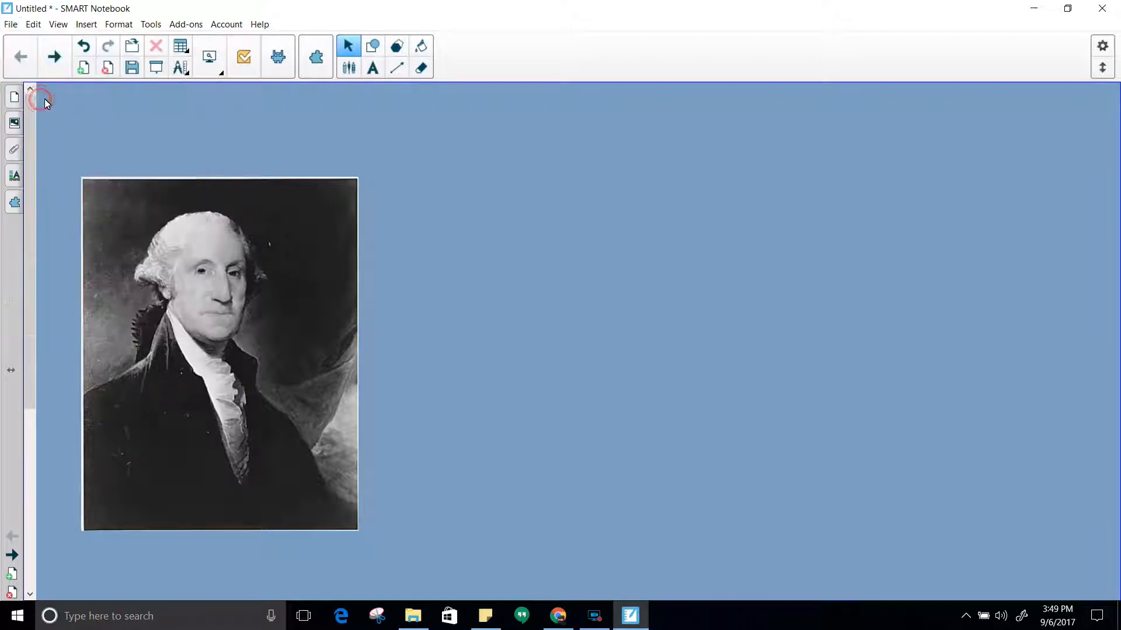
pyautogui.write('washington')
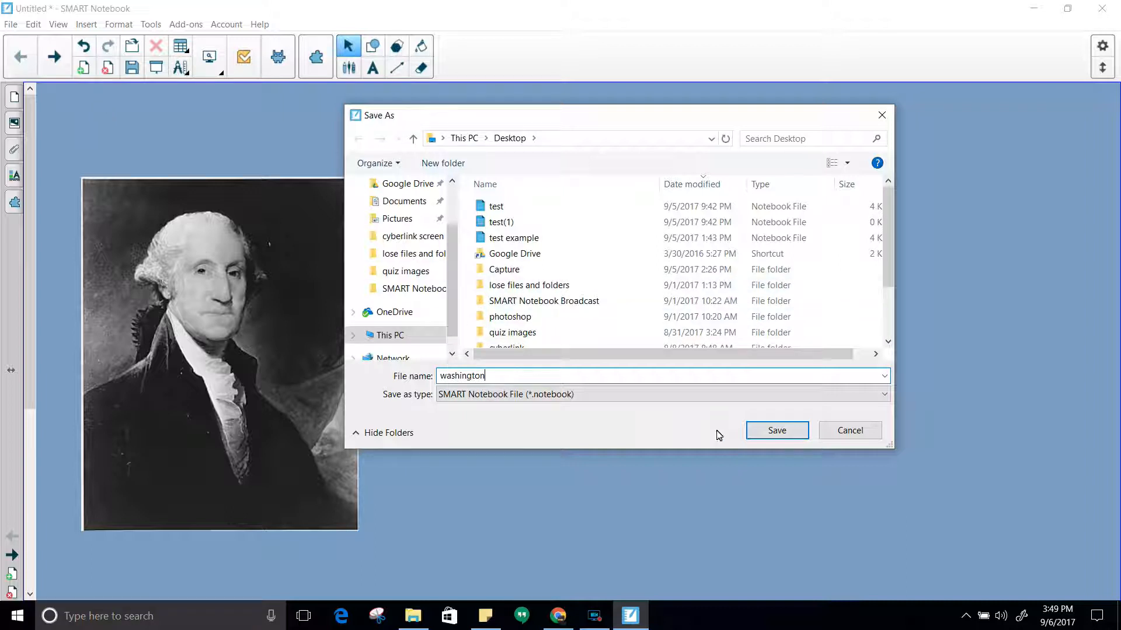
pyautogui.click(777, 434)
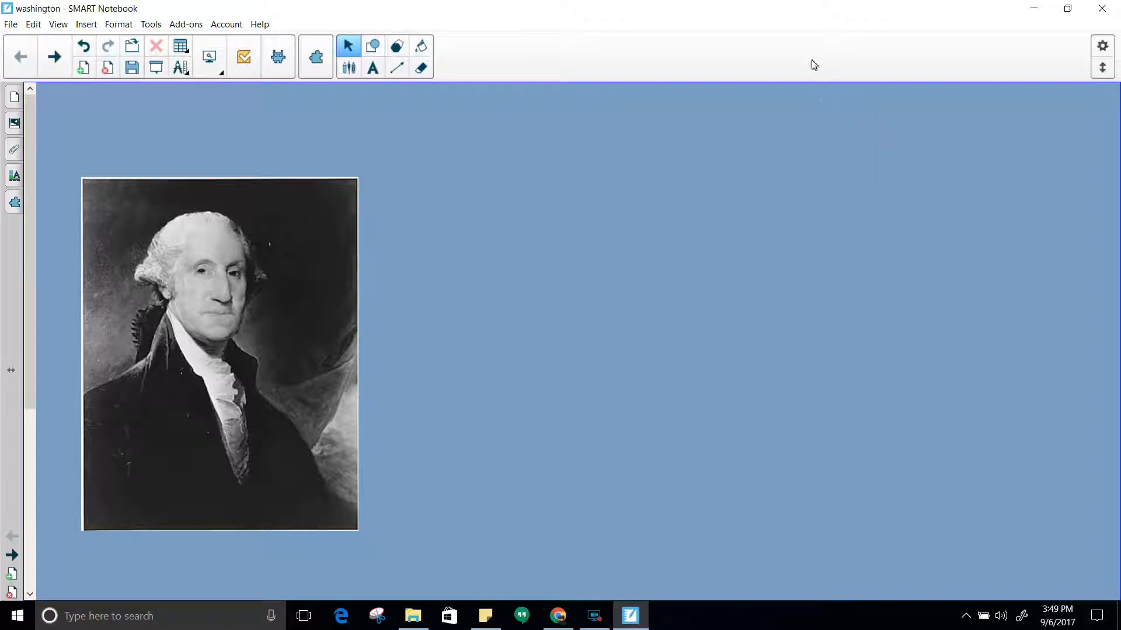
# Step: Add the gallery pictures of Washington's boat crossing, Martha Washington and King George III to the "intro" page
pyautogui.click(14, 102)
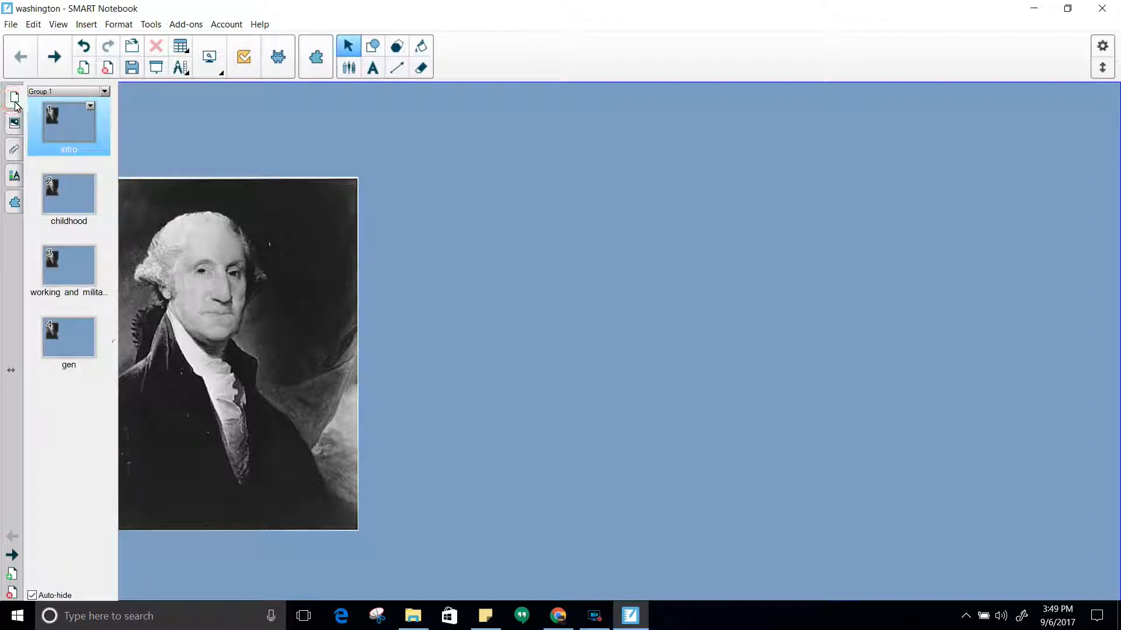
pyautogui.click(91, 106)
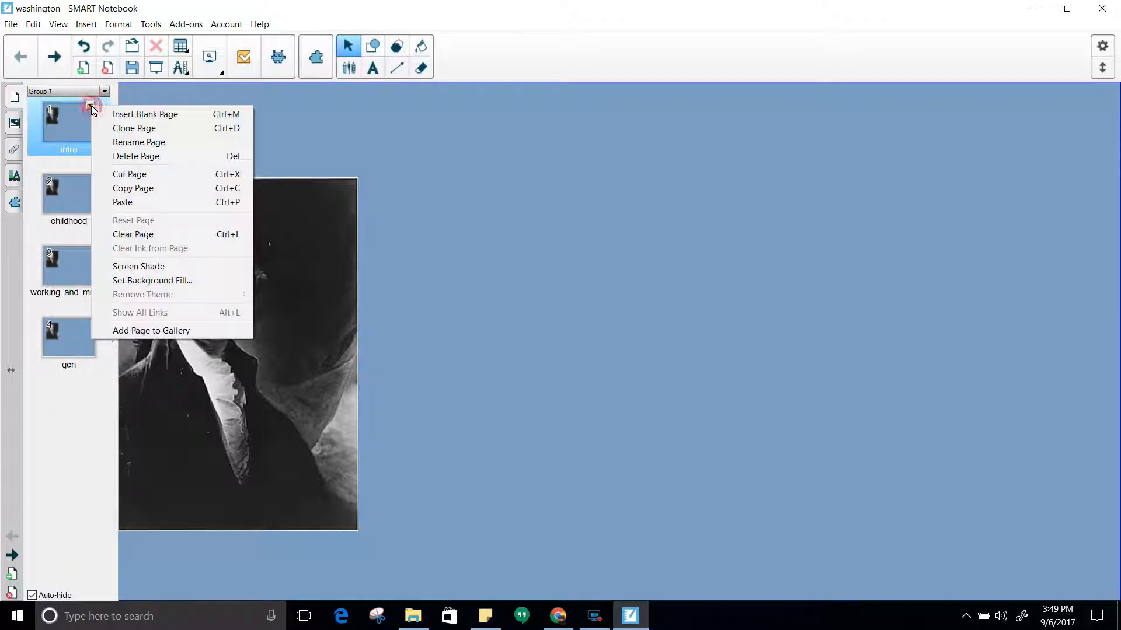
pyautogui.click(167, 95)
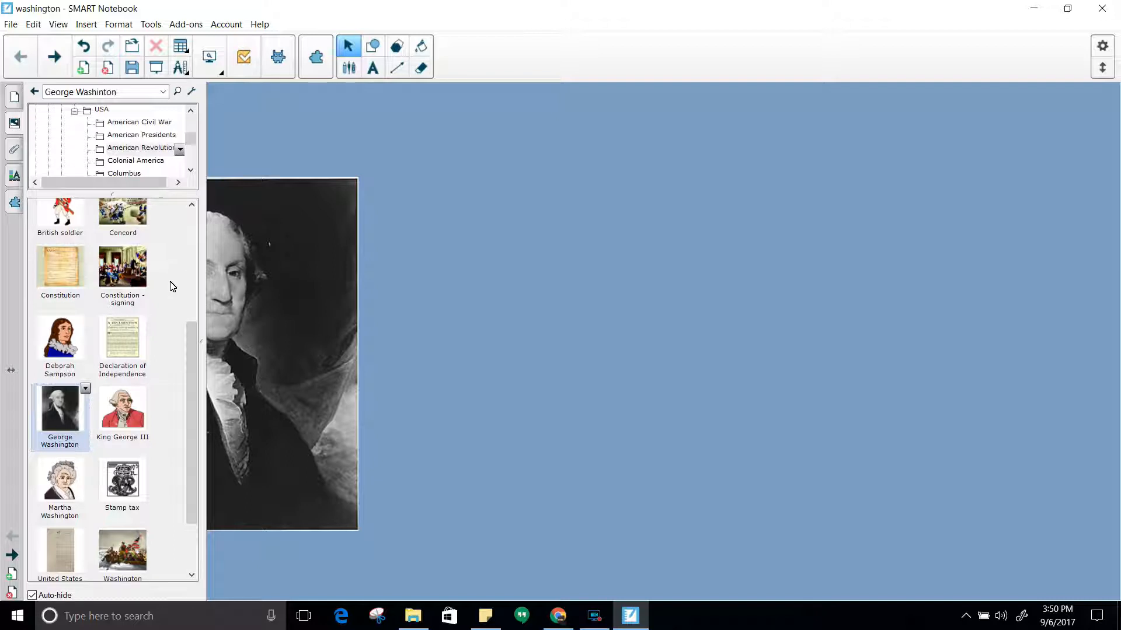
pyautogui.moveTo(128, 543); pyautogui.dragTo(831, 268)
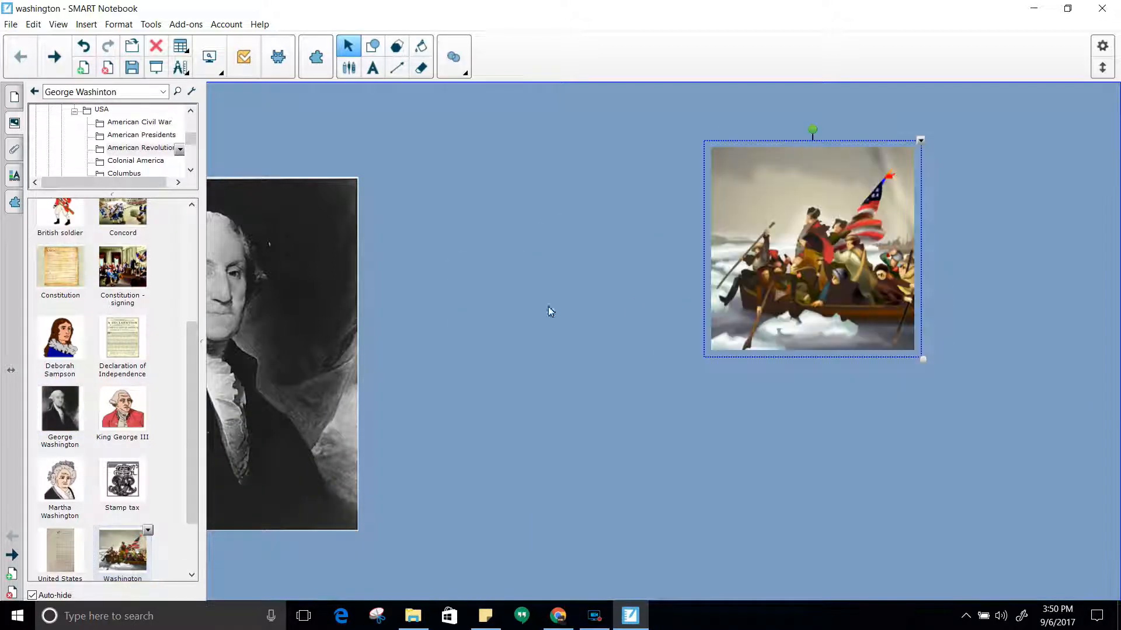
pyautogui.moveTo(60, 479); pyautogui.dragTo(594, 229)
pyautogui.moveTo(123, 408); pyautogui.dragTo(705, 457)
pyautogui.click(880, 461)
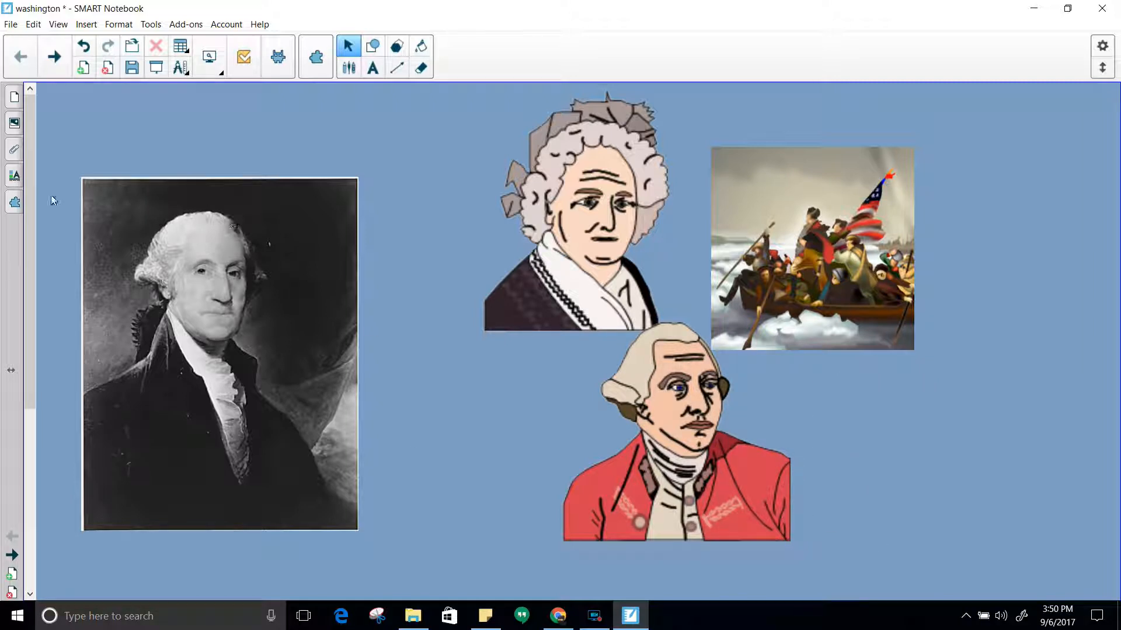
# Step: Reset the "intro" page to its last saved state
pyautogui.click(14, 96)
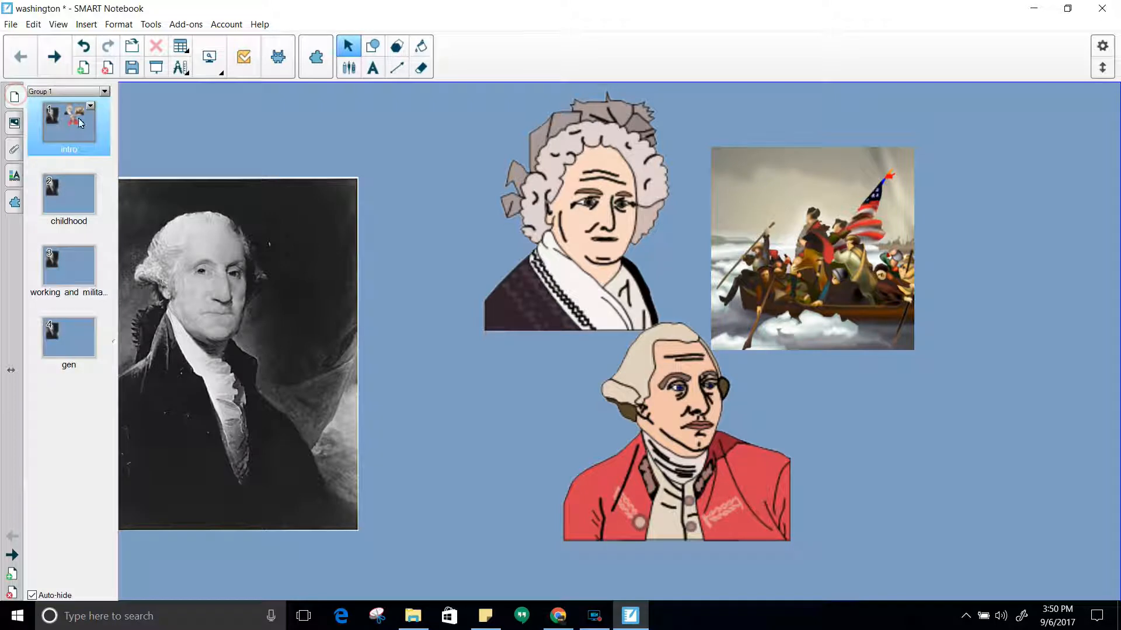
pyautogui.click(91, 106)
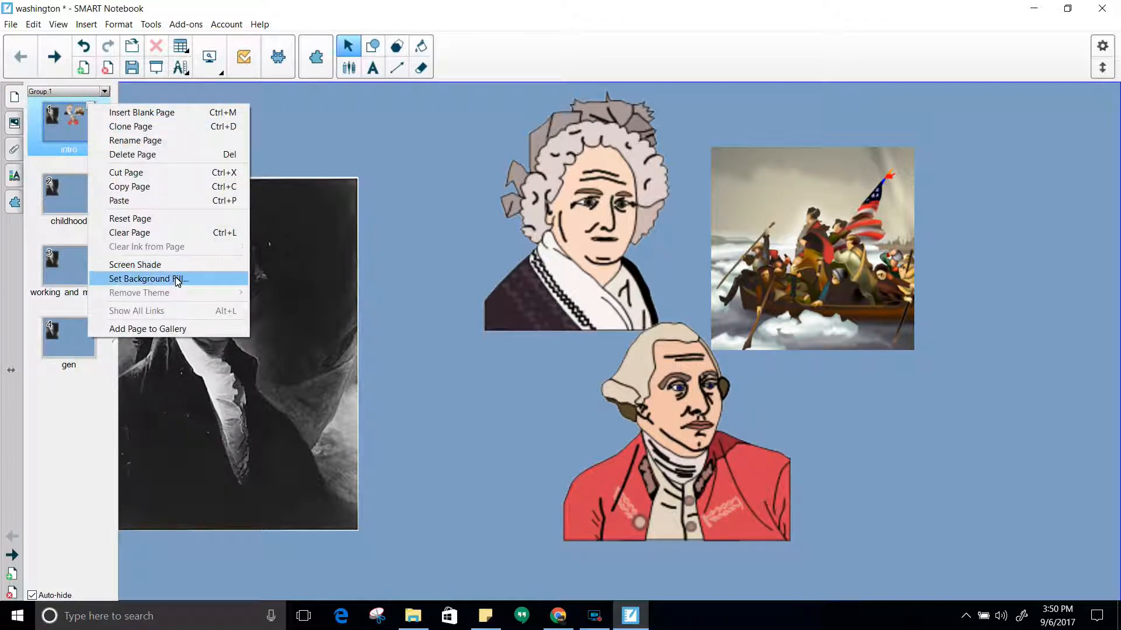
pyautogui.click(166, 220)
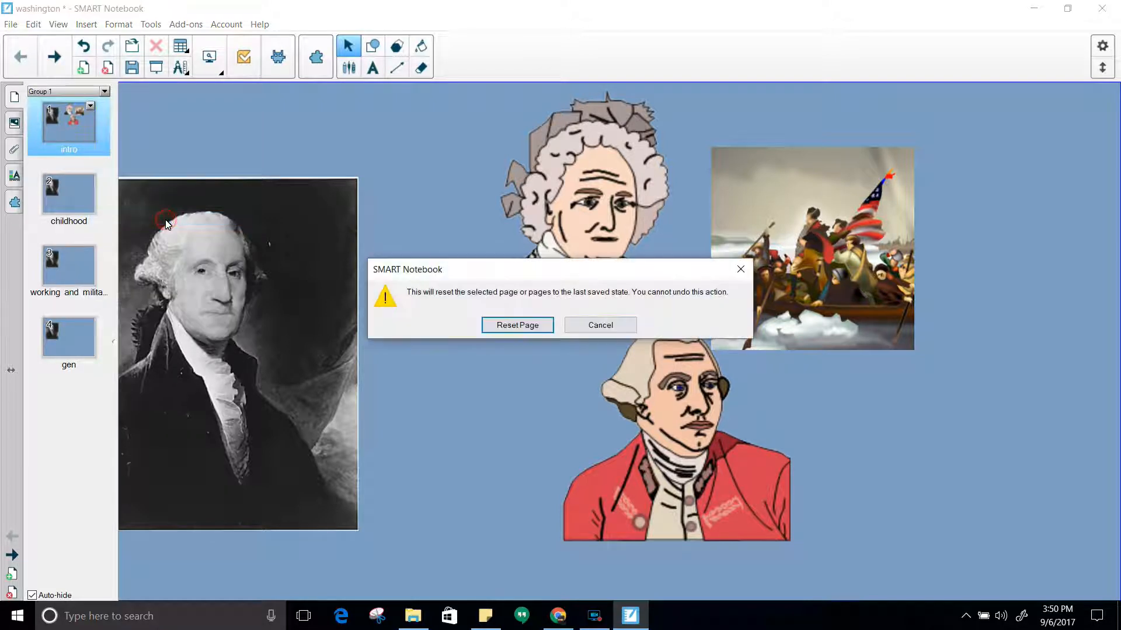
pyautogui.click(532, 327)
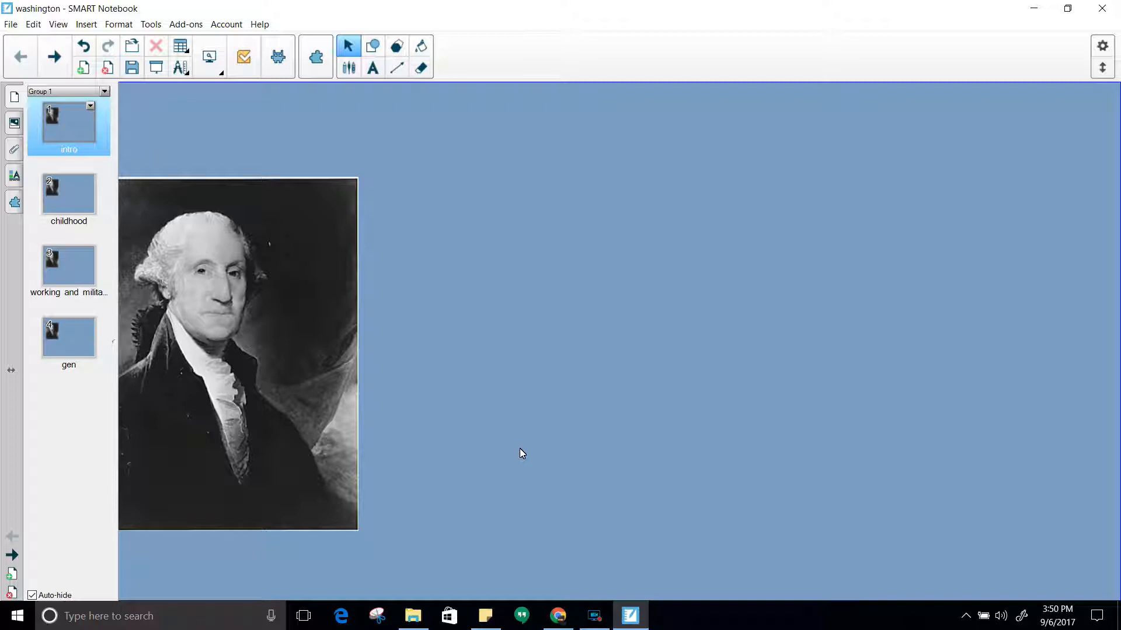
# Step: Undo the deletion and the earlier pasting of the "intro" page copy
pyautogui.click(90, 106)
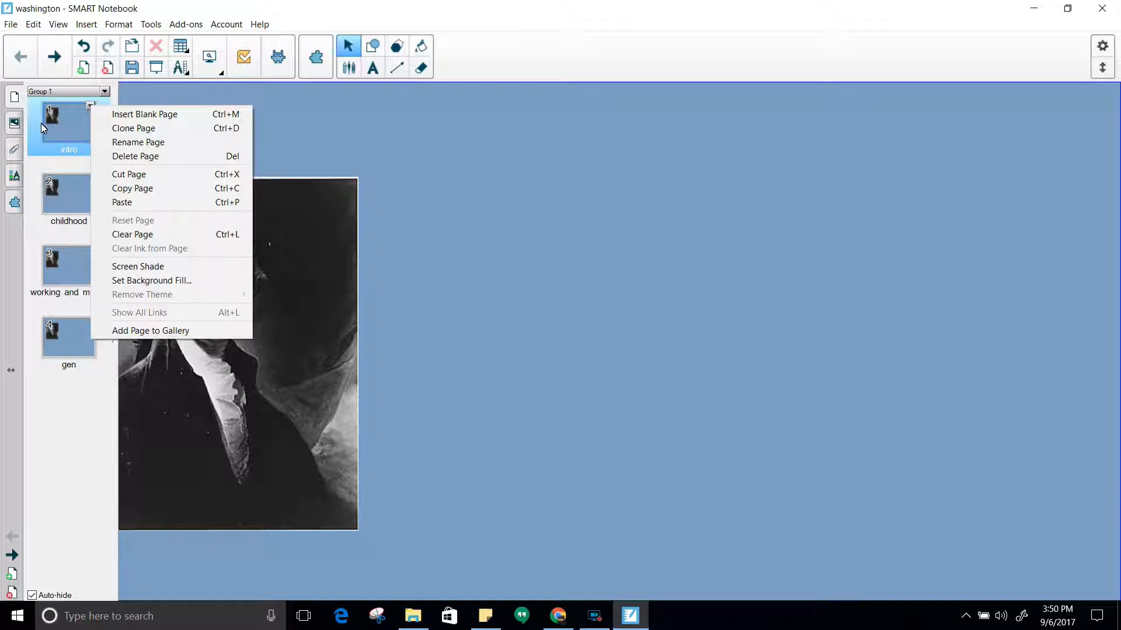
pyautogui.click(83, 49)
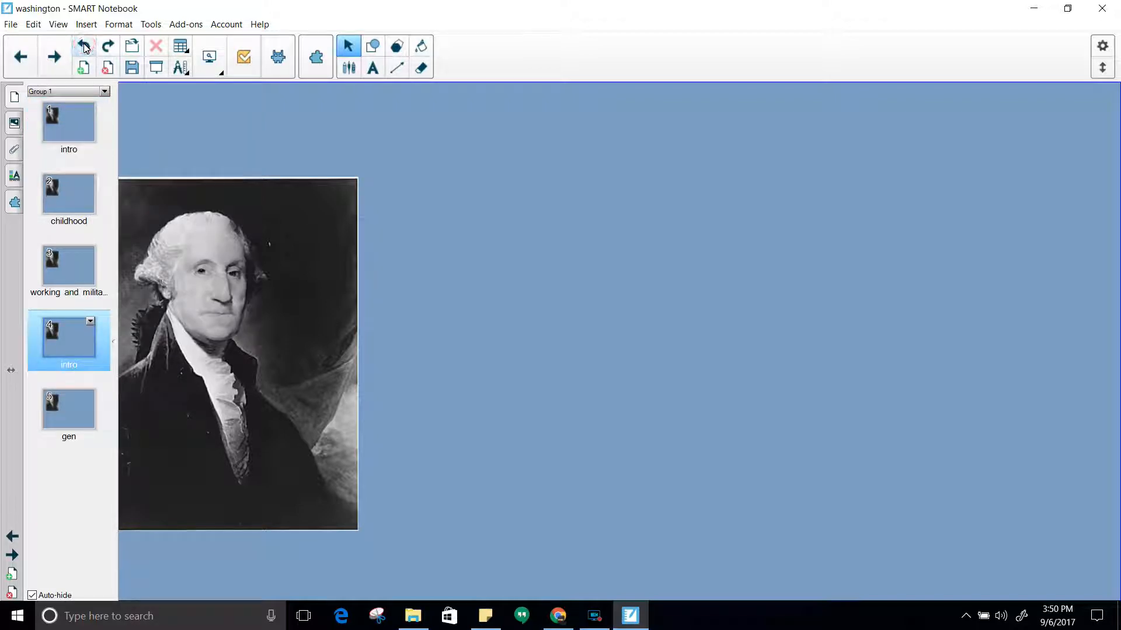
pyautogui.click(83, 47)
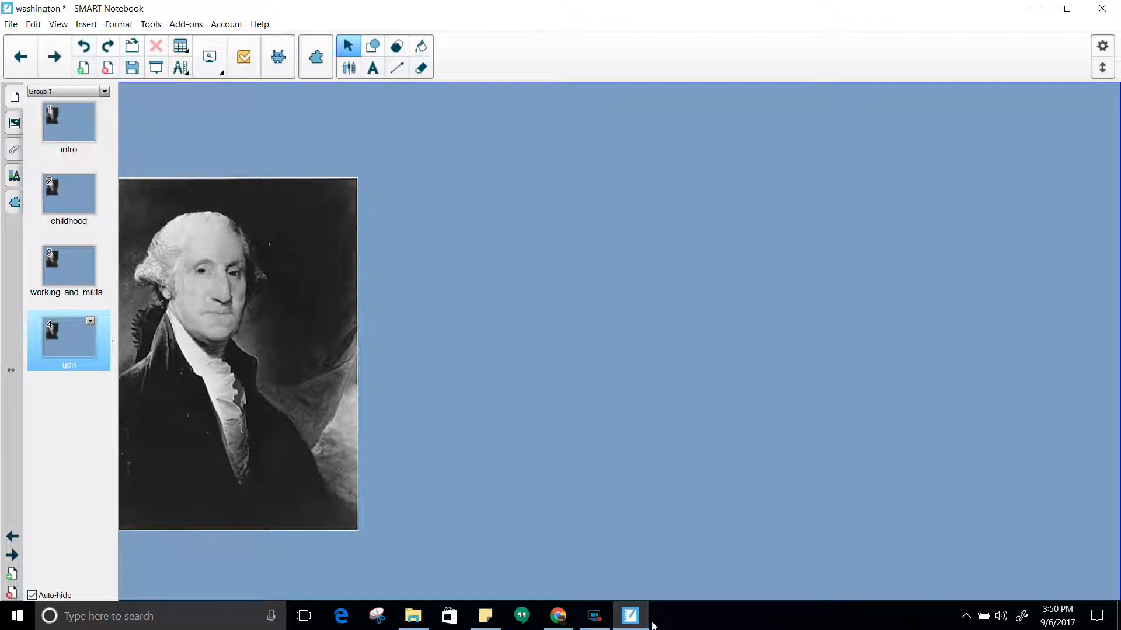
# Step: Add the King George III and Deborah Sampson gallery pictures side by side on the upper part of the "gen" page
pyautogui.click(12, 123)
pyautogui.moveTo(122, 409); pyautogui.dragTo(598, 232)
pyautogui.click(55, 417)
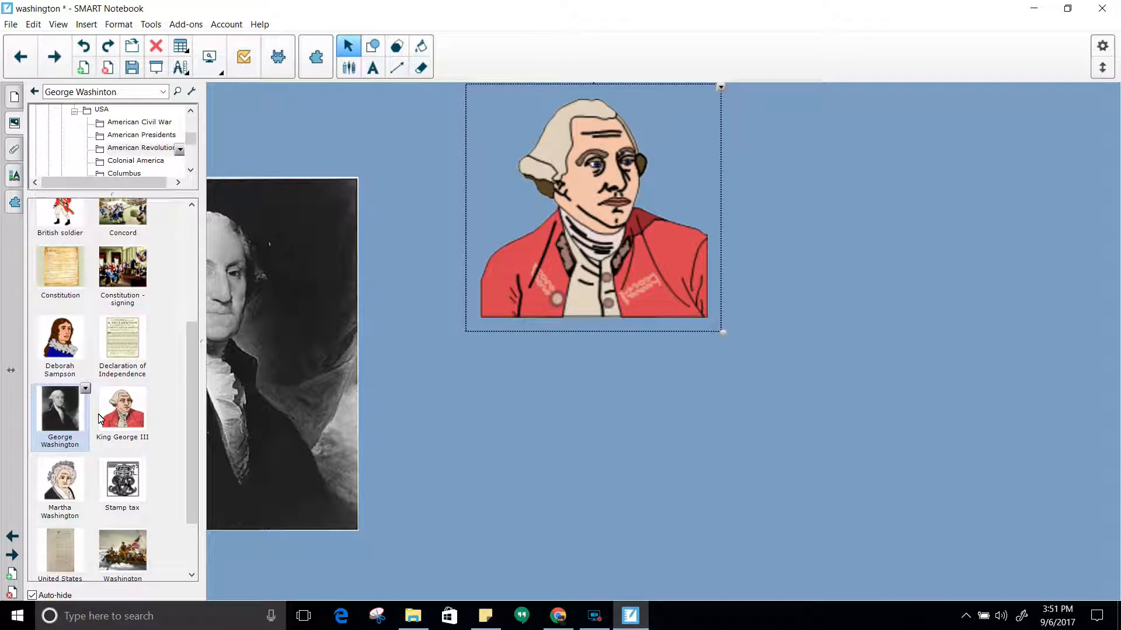
pyautogui.moveTo(58, 343); pyautogui.dragTo(873, 233)
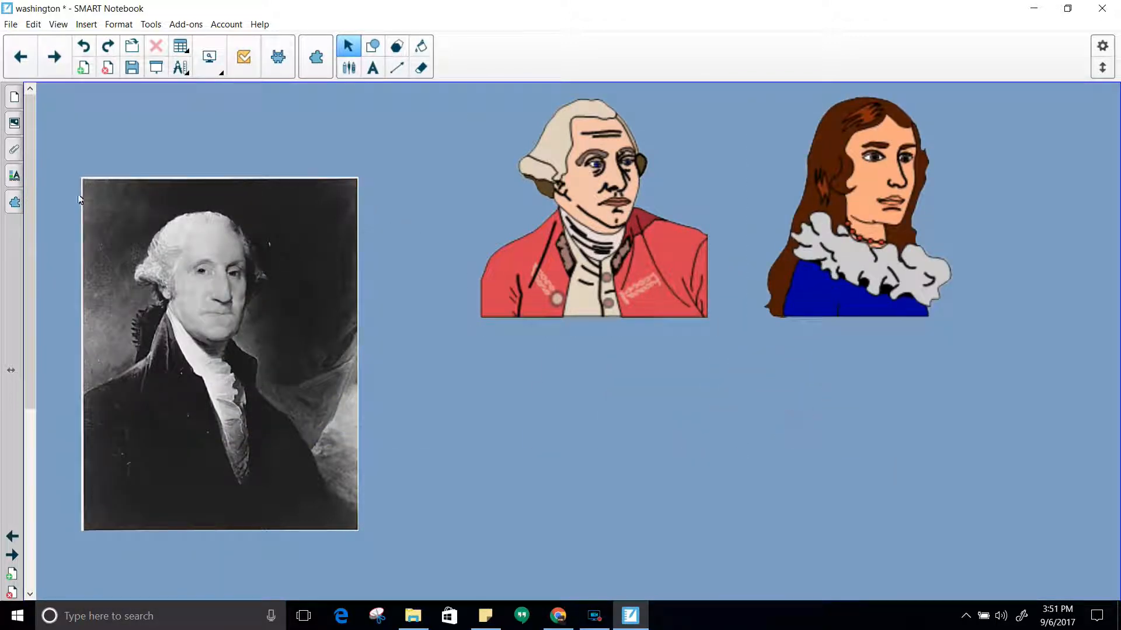
# Step: Clear all contents of the "gen" page, and undo the clearing
pyautogui.click(14, 96)
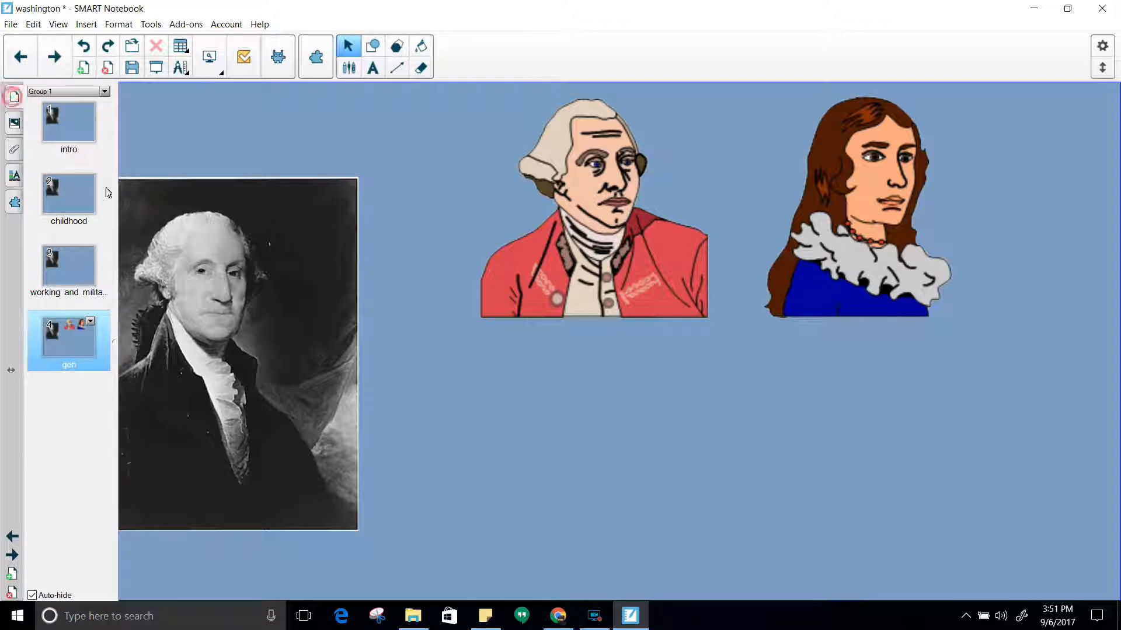
pyautogui.click(91, 321)
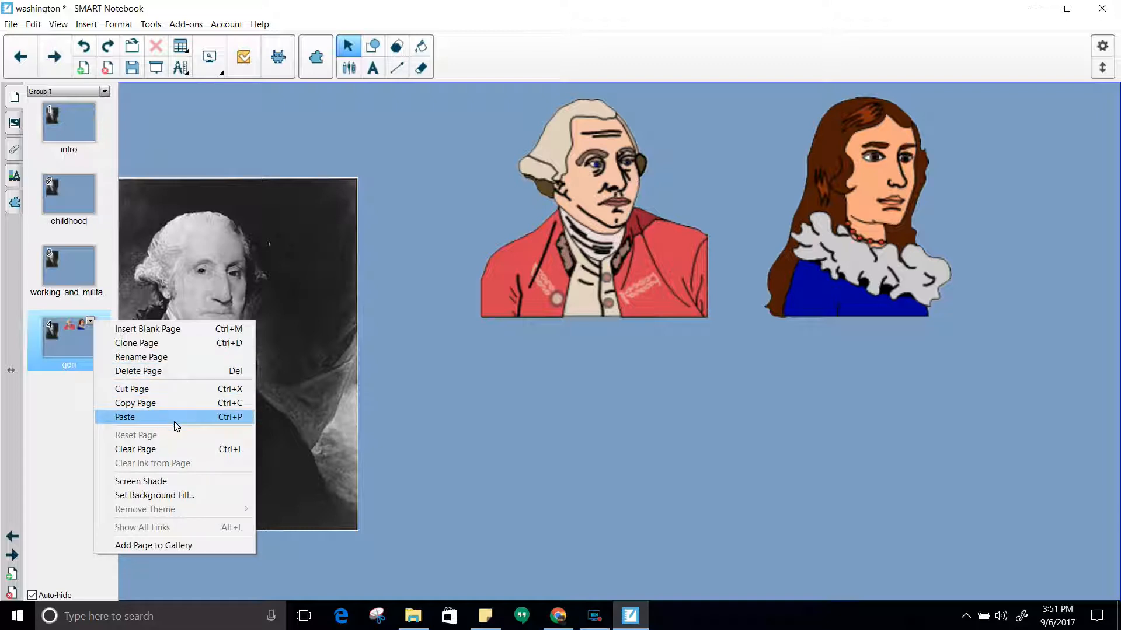
pyautogui.click(197, 455)
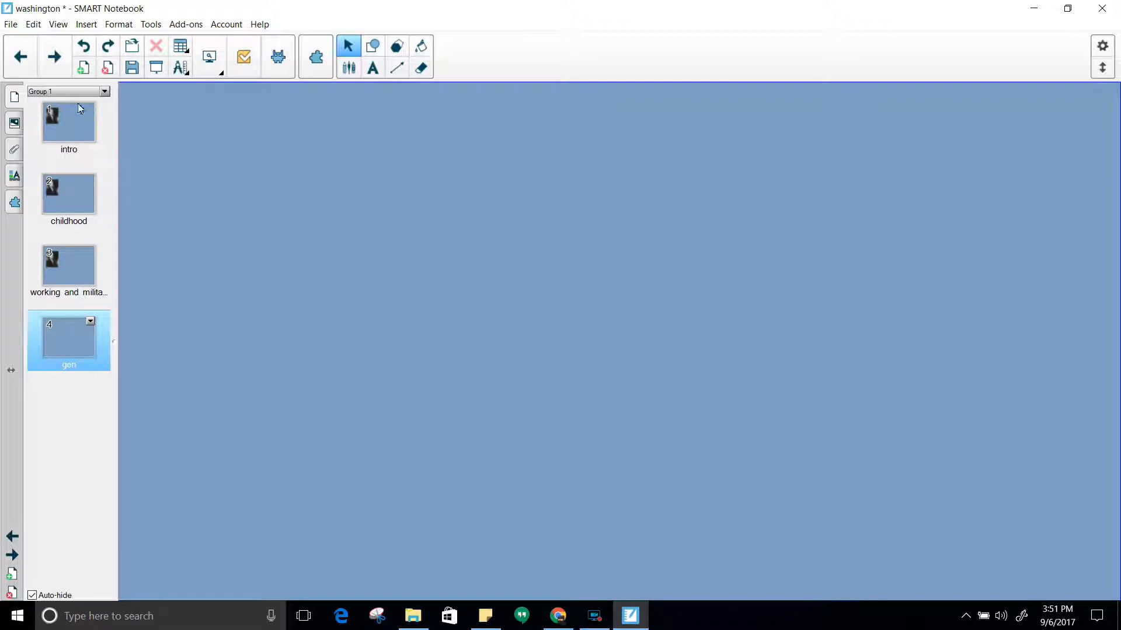
pyautogui.click(85, 45)
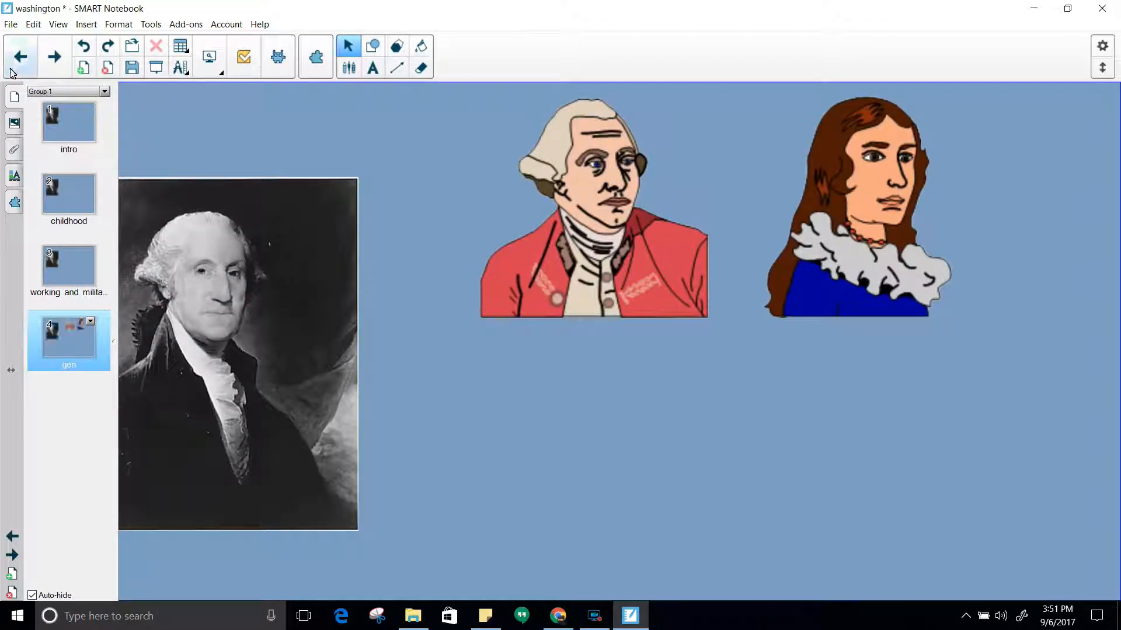
pyautogui.click(90, 323)
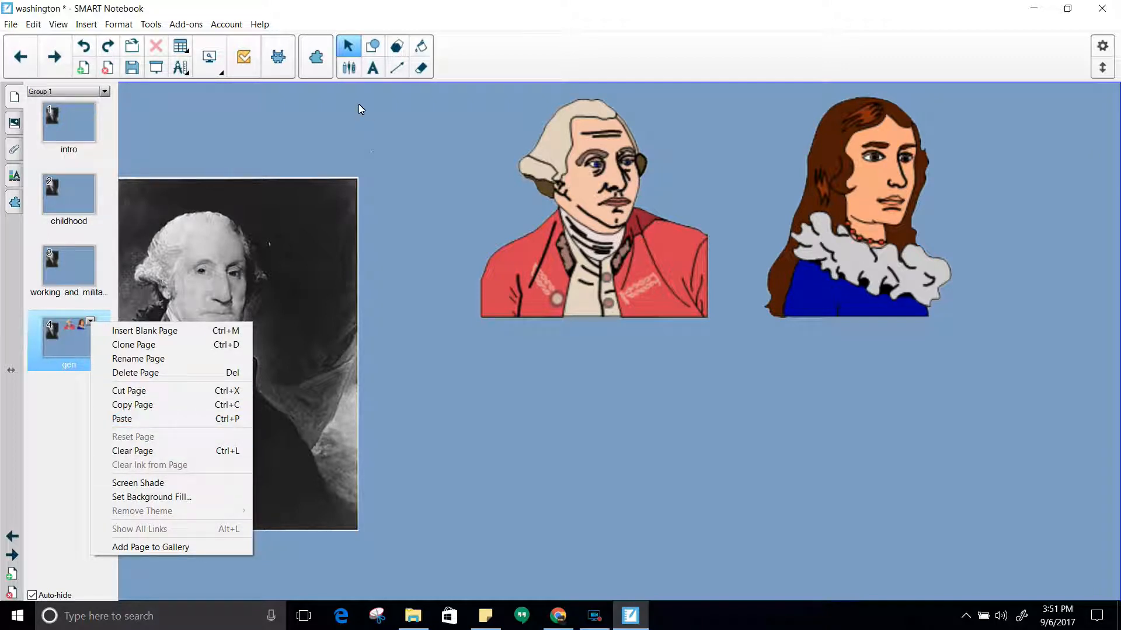
pyautogui.click(400, 111)
# Step: Draw a black freehand ellipse with the pen below the King George III picture on the "gen" page
pyautogui.click(348, 67)
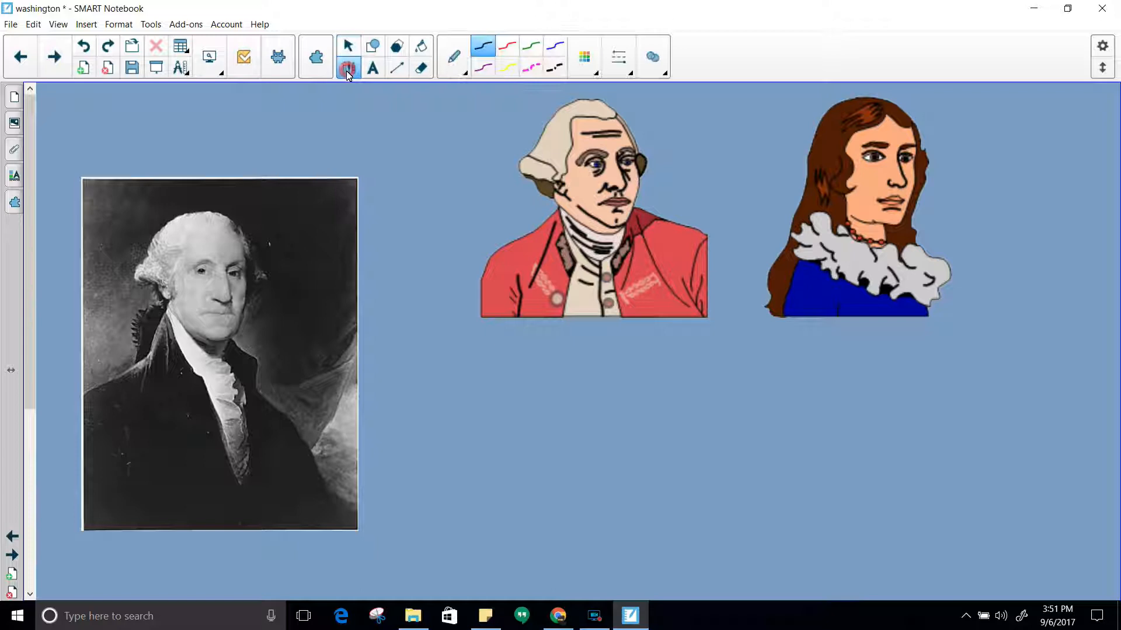
pyautogui.click(485, 38)
pyautogui.moveTo(618, 364); pyautogui.dragTo(520, 433)
pyautogui.moveTo(537, 470)
pyautogui.mouseDown()
pyautogui.moveTo(706, 450)
pyautogui.moveTo(637, 370)
pyautogui.moveTo(608, 368)
pyautogui.mouseUp()
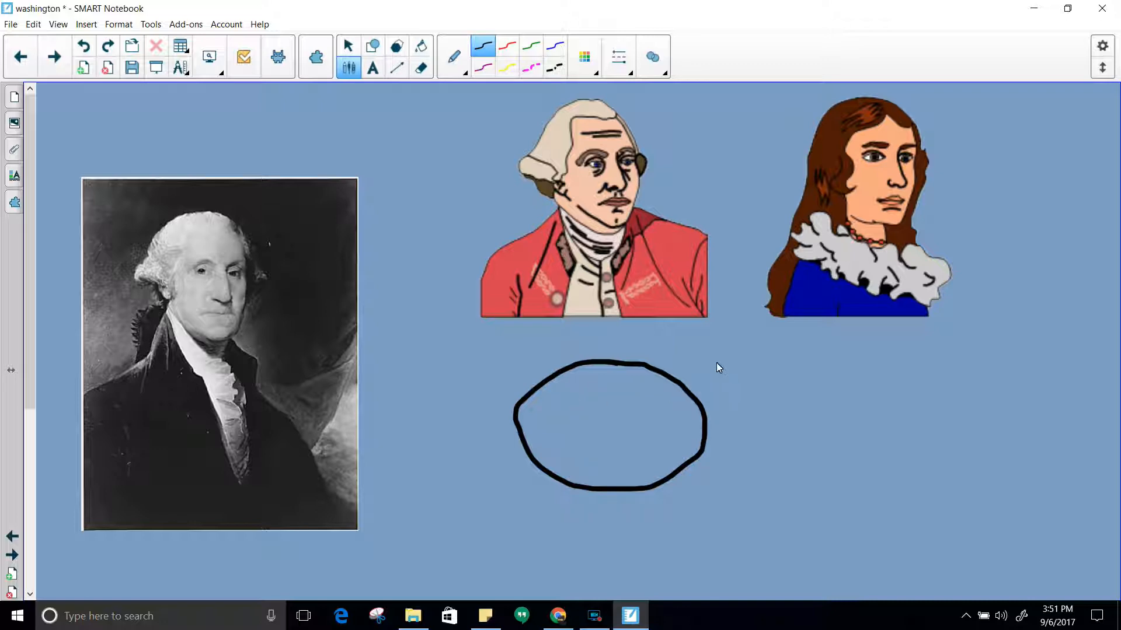
# Step: Draw arrows from the ellipse to the three portraits, marking King George III's with a minus and the other two with a plus
pyautogui.moveTo(678, 379)
pyautogui.mouseDown()
pyautogui.moveTo(757, 311)
pyautogui.moveTo(756, 350)
pyautogui.mouseUp()
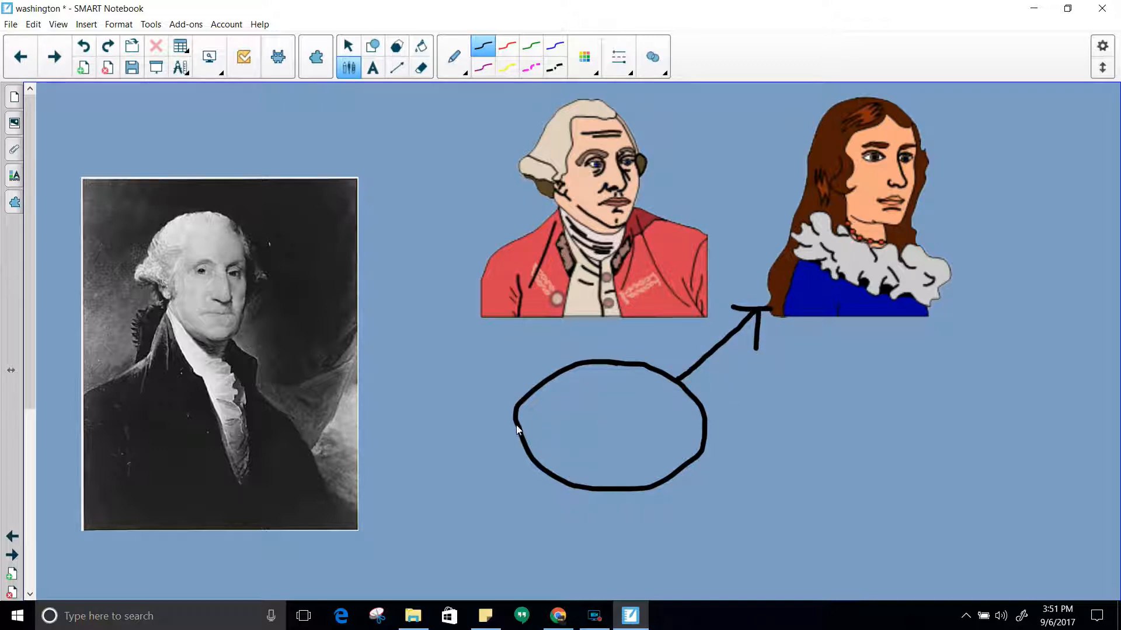
pyautogui.moveTo(411, 437); pyautogui.dragTo(356, 432)
pyautogui.moveTo(382, 413)
pyautogui.mouseDown()
pyautogui.moveTo(355, 432)
pyautogui.moveTo(394, 474)
pyautogui.mouseUp()
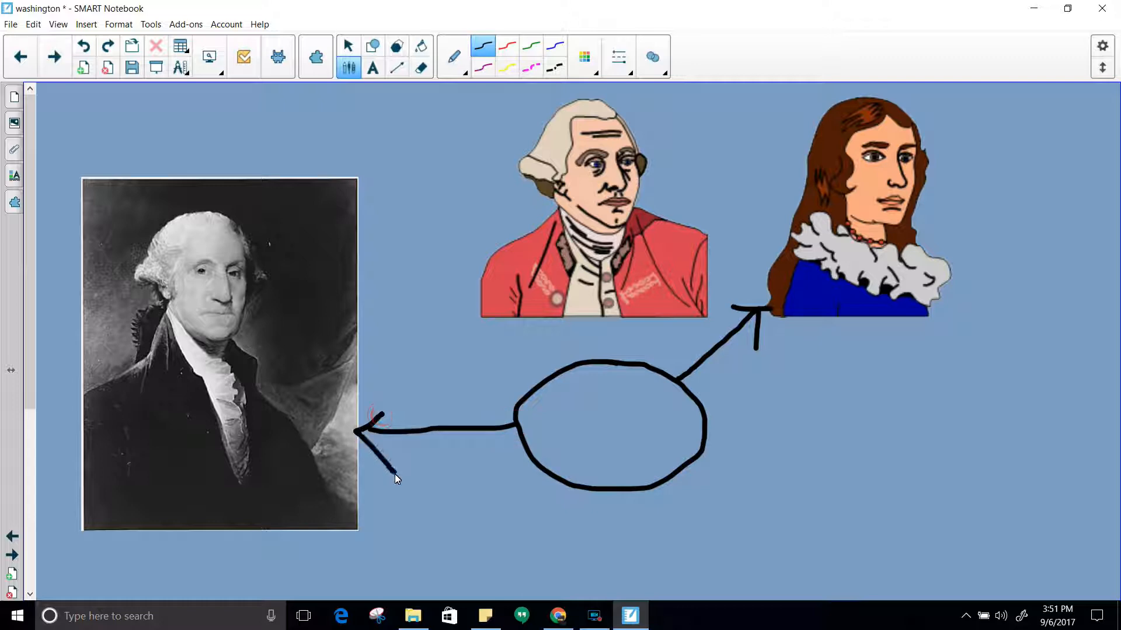
pyautogui.moveTo(586, 333)
pyautogui.mouseDown()
pyautogui.moveTo(578, 323)
pyautogui.moveTo(614, 336)
pyautogui.moveTo(536, 348)
pyautogui.mouseUp()
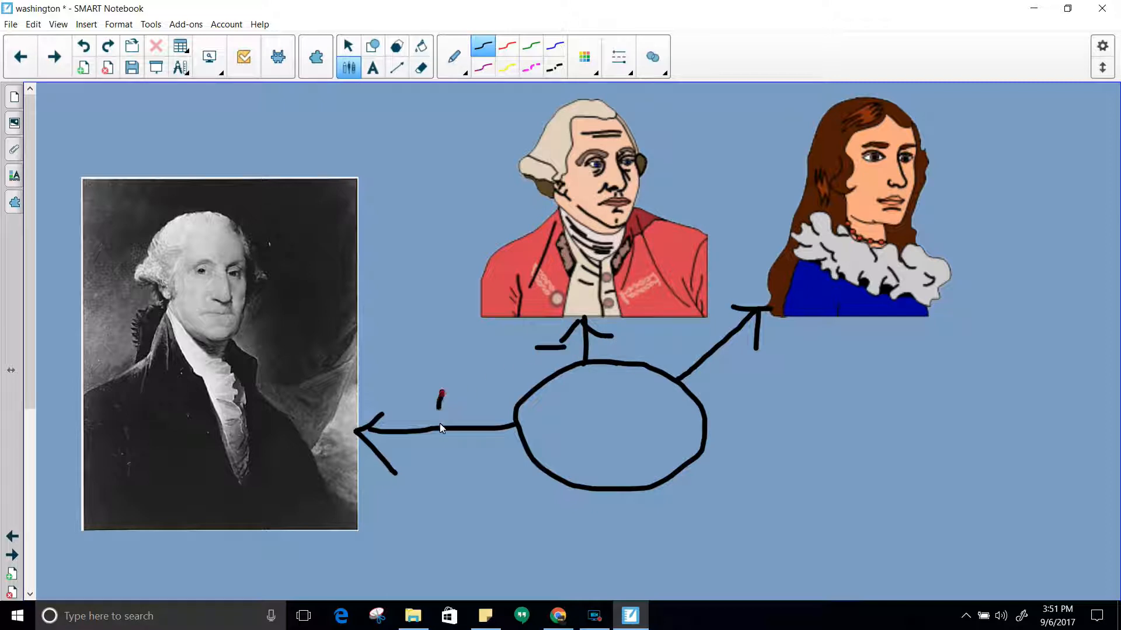
pyautogui.moveTo(429, 403); pyautogui.dragTo(450, 402)
pyautogui.moveTo(684, 344); pyautogui.dragTo(702, 341)
# Step: Clear only the pen ink from the "gen" page
pyautogui.click(14, 98)
pyautogui.click(91, 321)
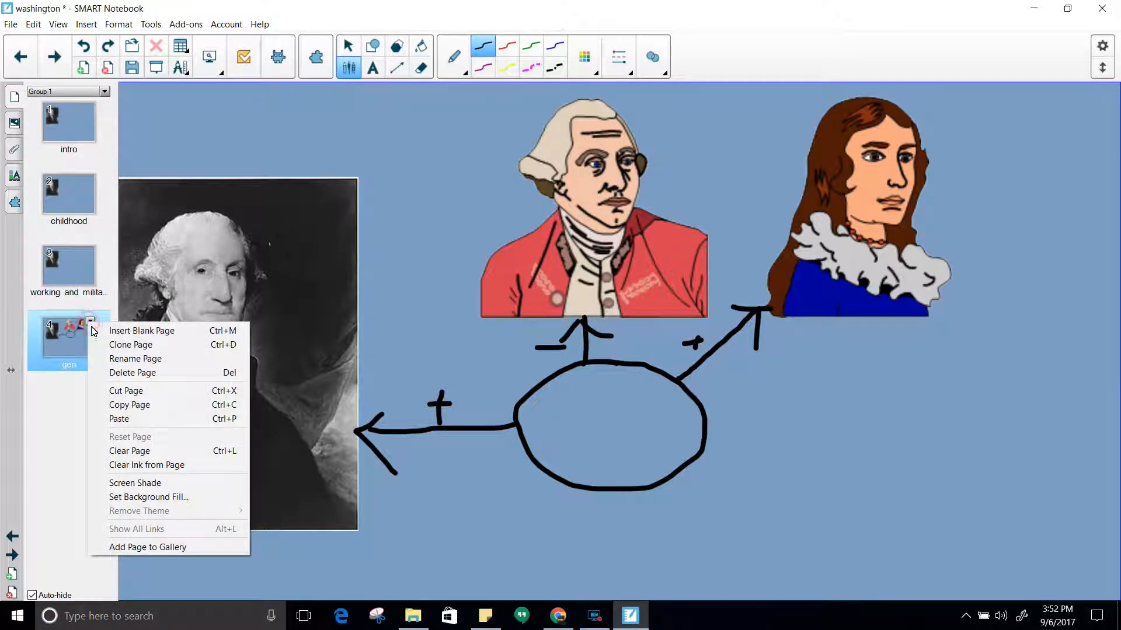
pyautogui.click(164, 466)
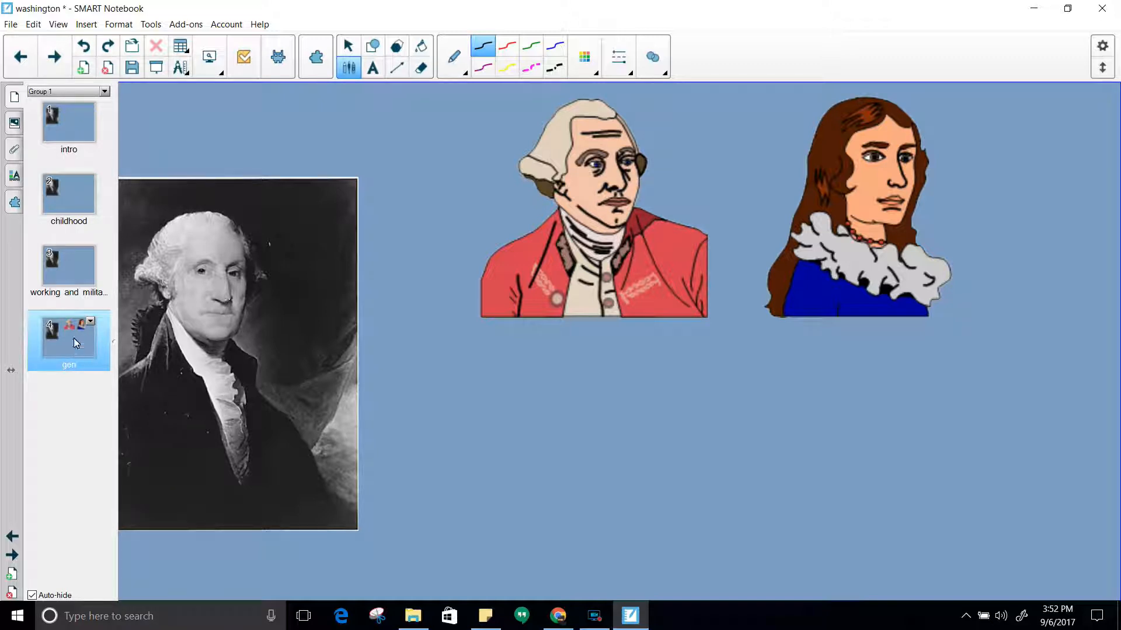
# Step: Cover the "gen" page with a screen shade
pyautogui.click(90, 323)
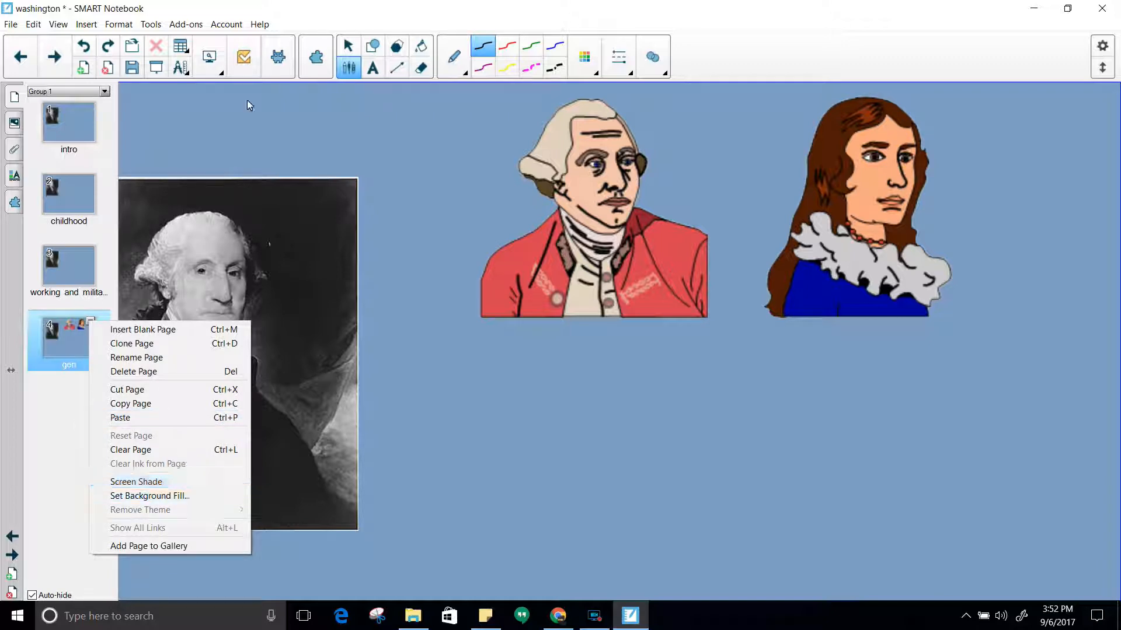
pyautogui.click(209, 56)
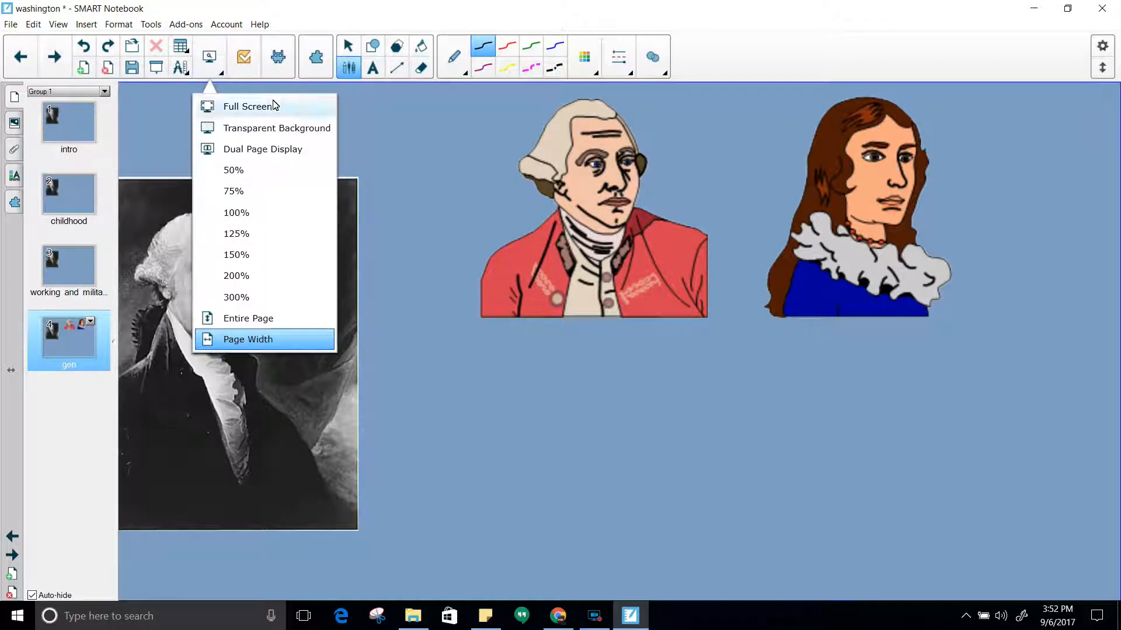
pyautogui.click(153, 69)
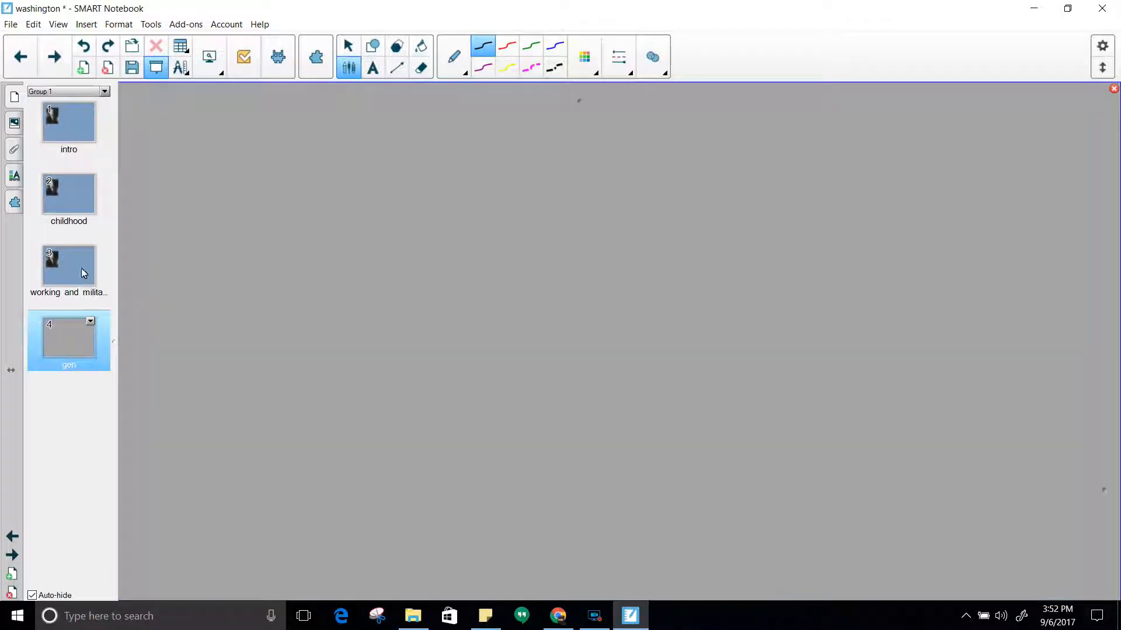
# Step: Cover the "working and military" and "childhood" pages with screen shades
pyautogui.click(74, 252)
pyautogui.click(90, 249)
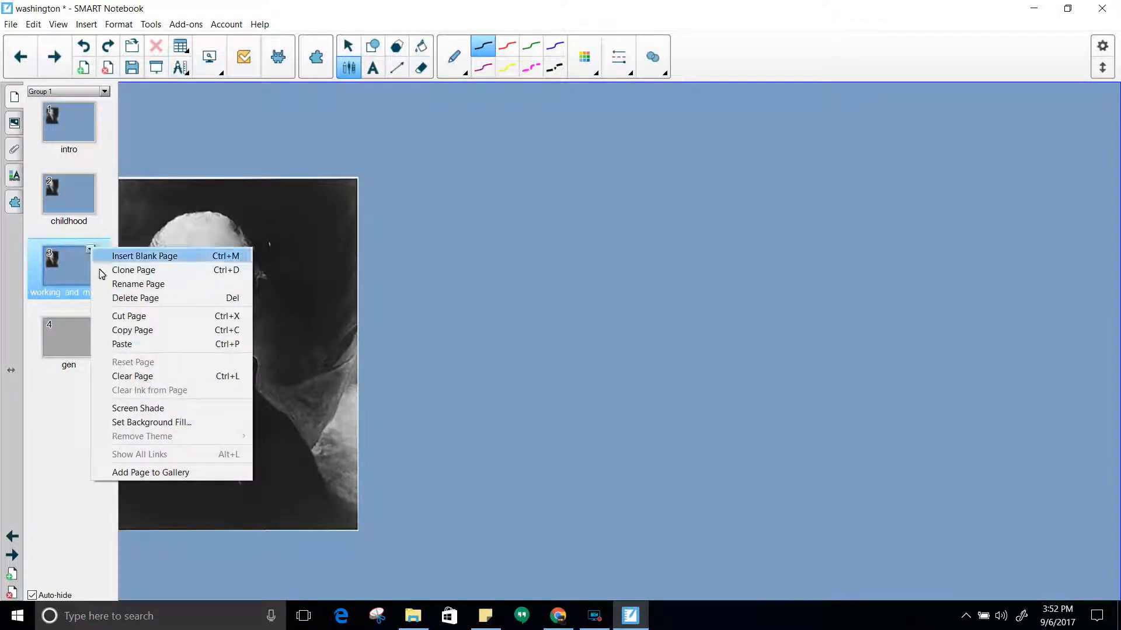
pyautogui.click(166, 410)
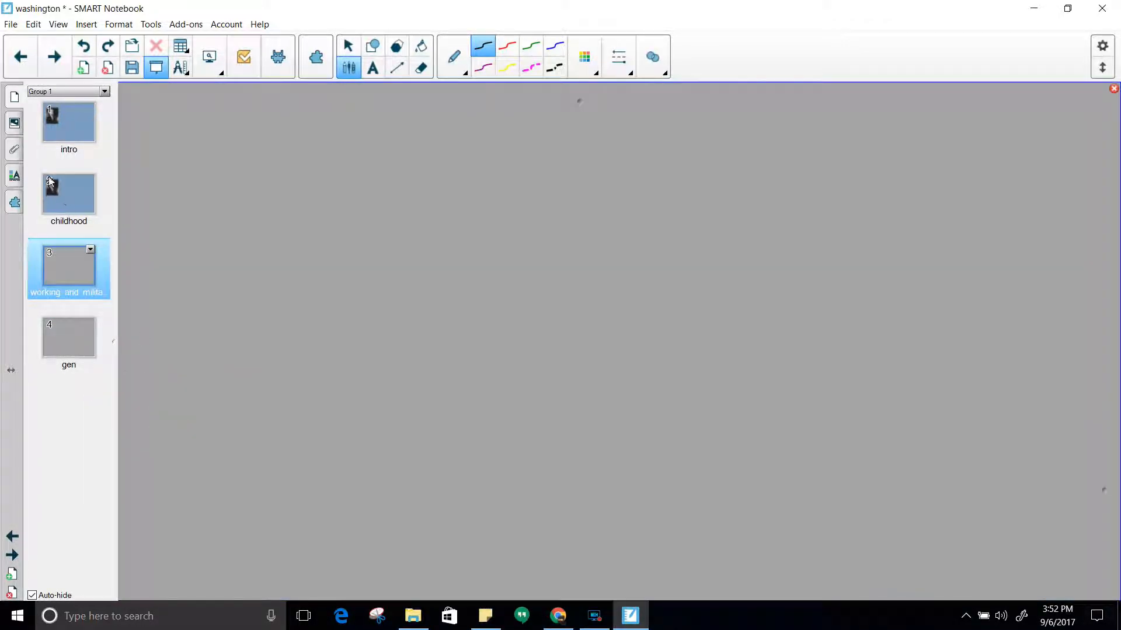
pyautogui.rightClick(64, 195)
pyautogui.click(131, 353)
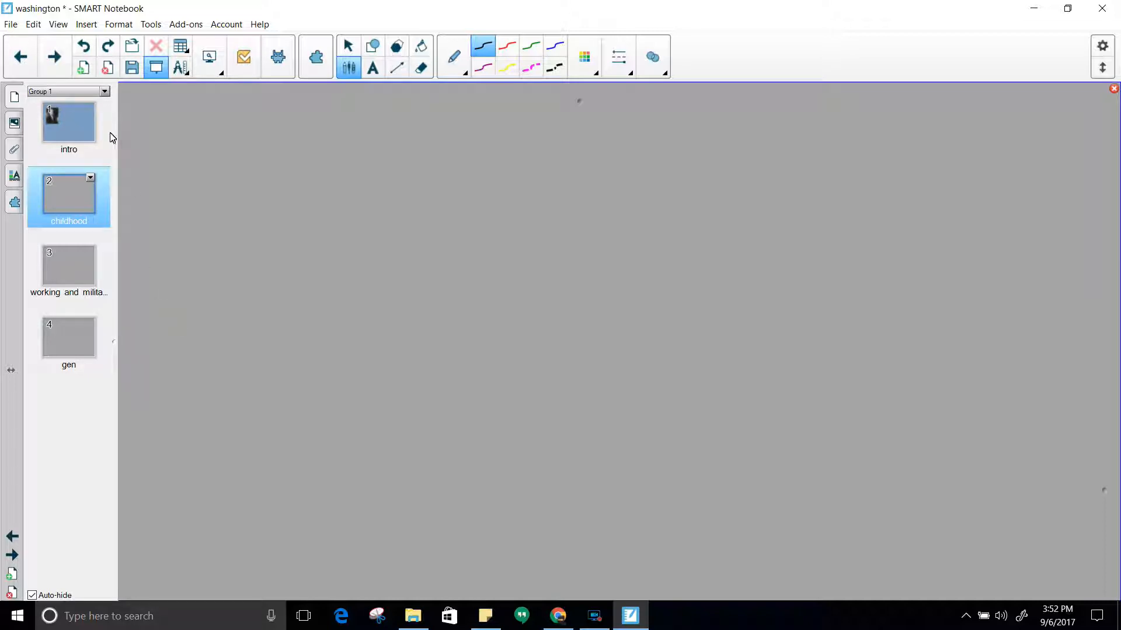
pyautogui.click(90, 178)
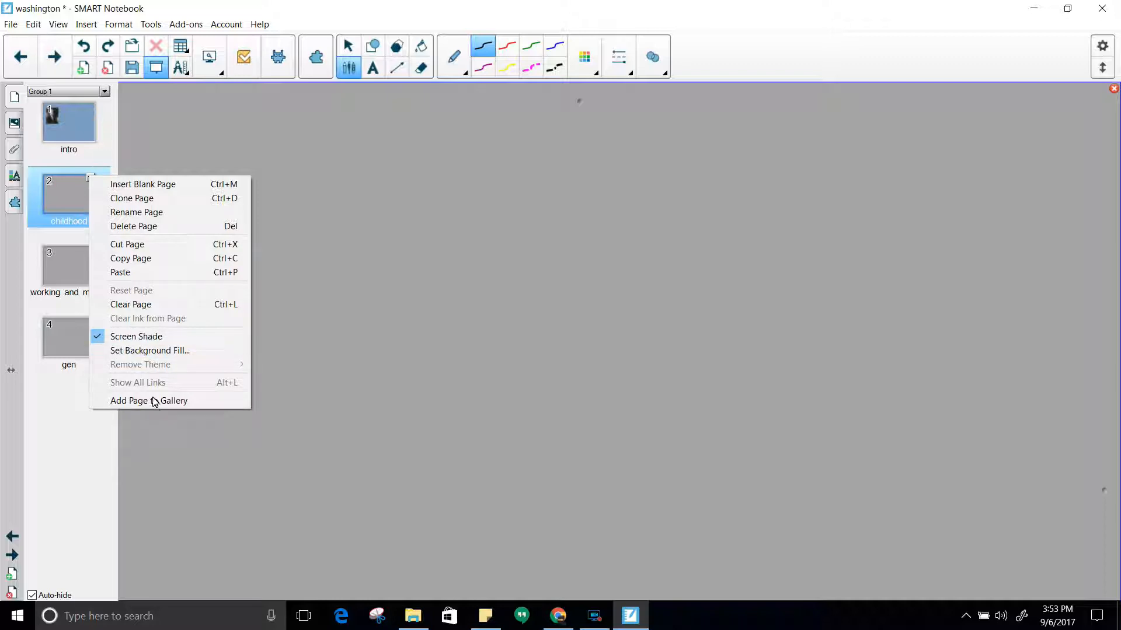
# Step: Return to the "intro" page and switch from the pen to the Select tool
pyautogui.click(75, 125)
pyautogui.click(75, 124)
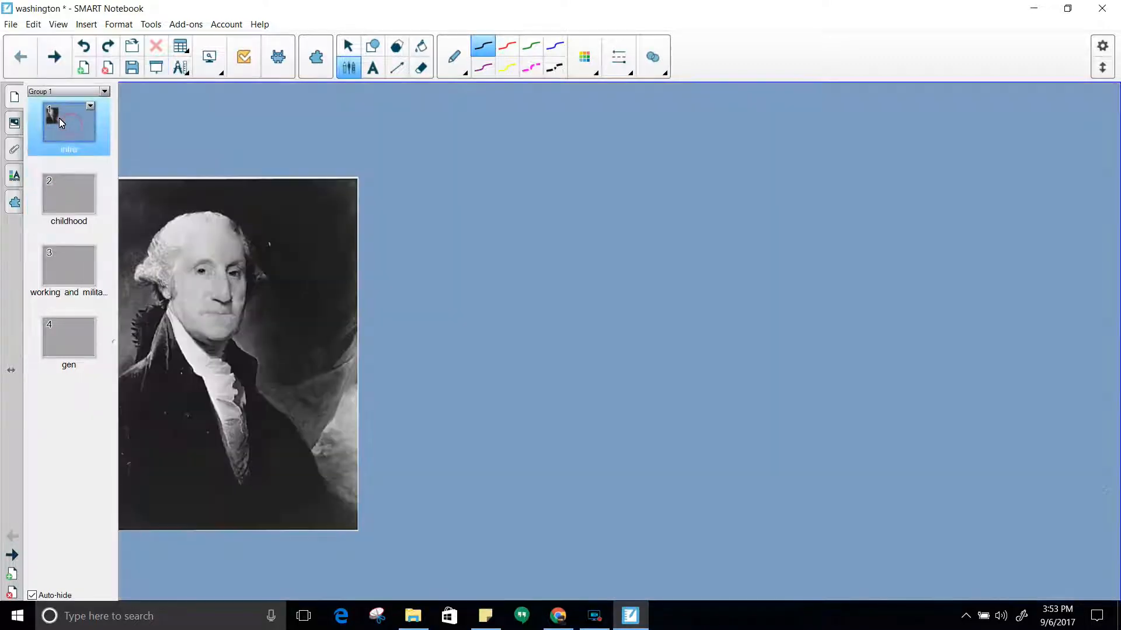
pyautogui.click(303, 267)
pyautogui.click(347, 46)
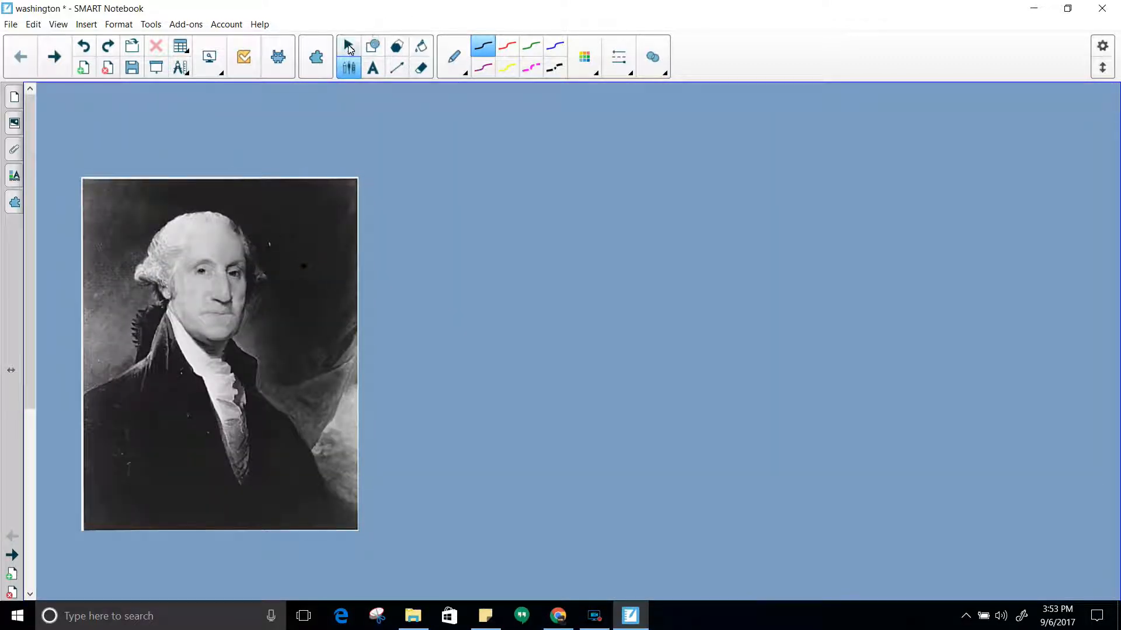
pyautogui.click(310, 250)
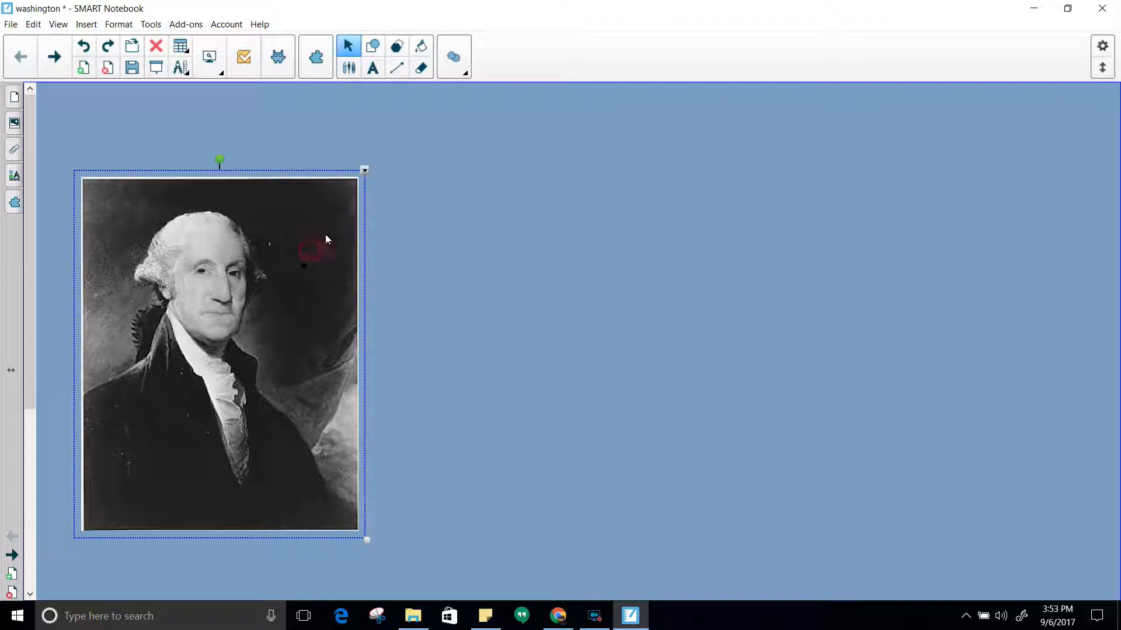
pyautogui.click(364, 170)
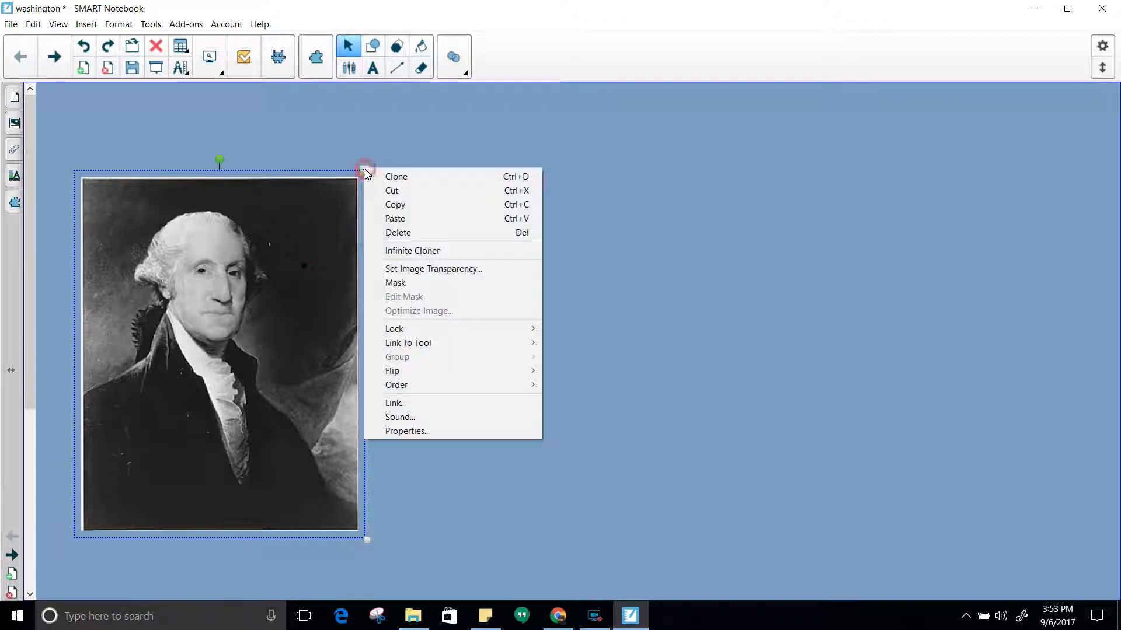
pyautogui.click(394, 403)
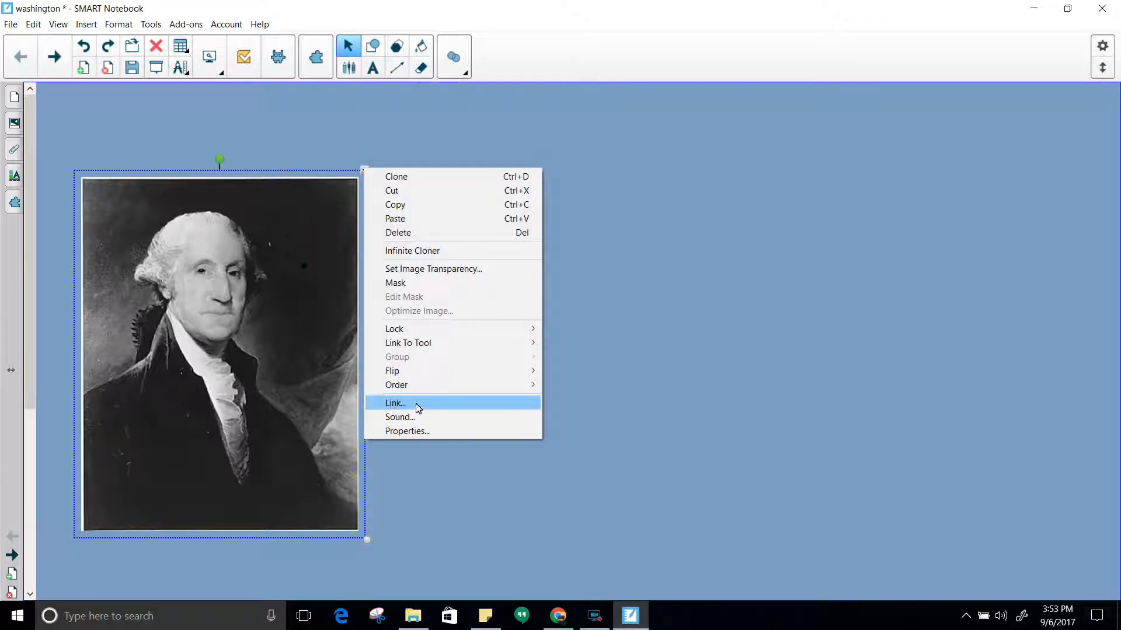
pyautogui.click(393, 404)
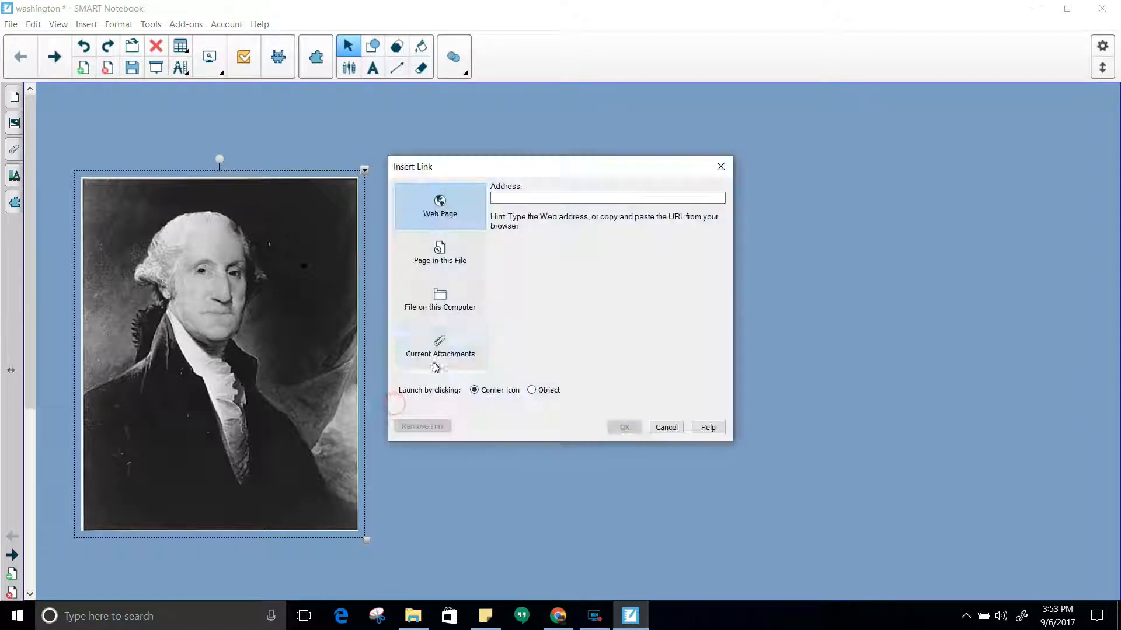
pyautogui.click(513, 200)
pyautogui.write('www.')
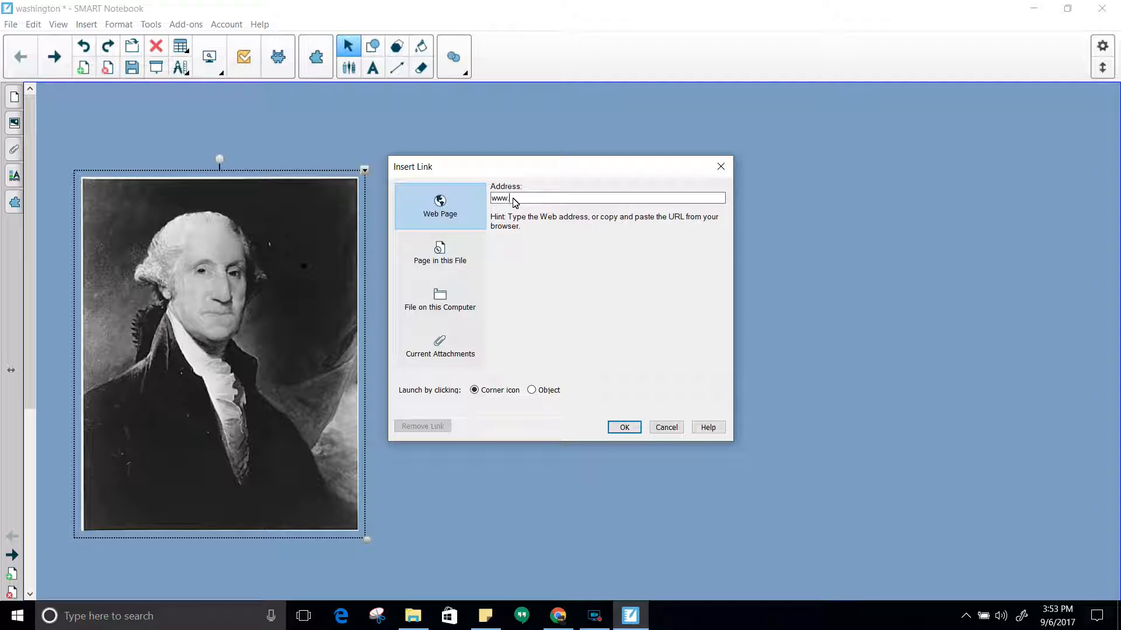
pyautogui.write('12.org')
pyautogui.click(531, 390)
pyautogui.click(624, 427)
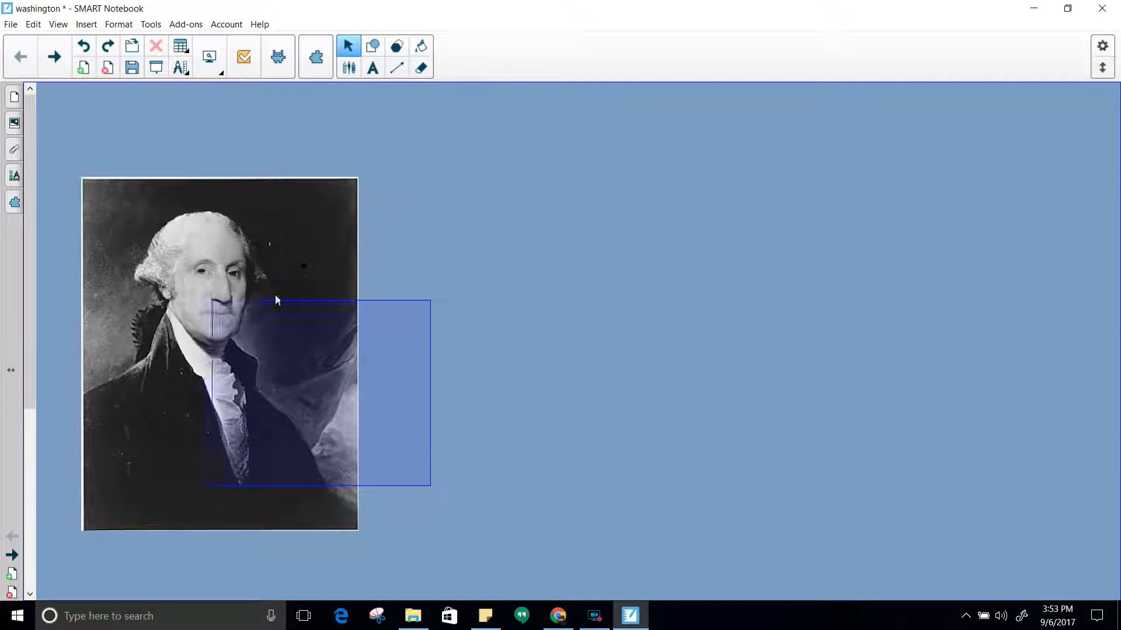
# Step: Test the portrait's web link in the browser and return to SMART Notebook
pyautogui.click(346, 42)
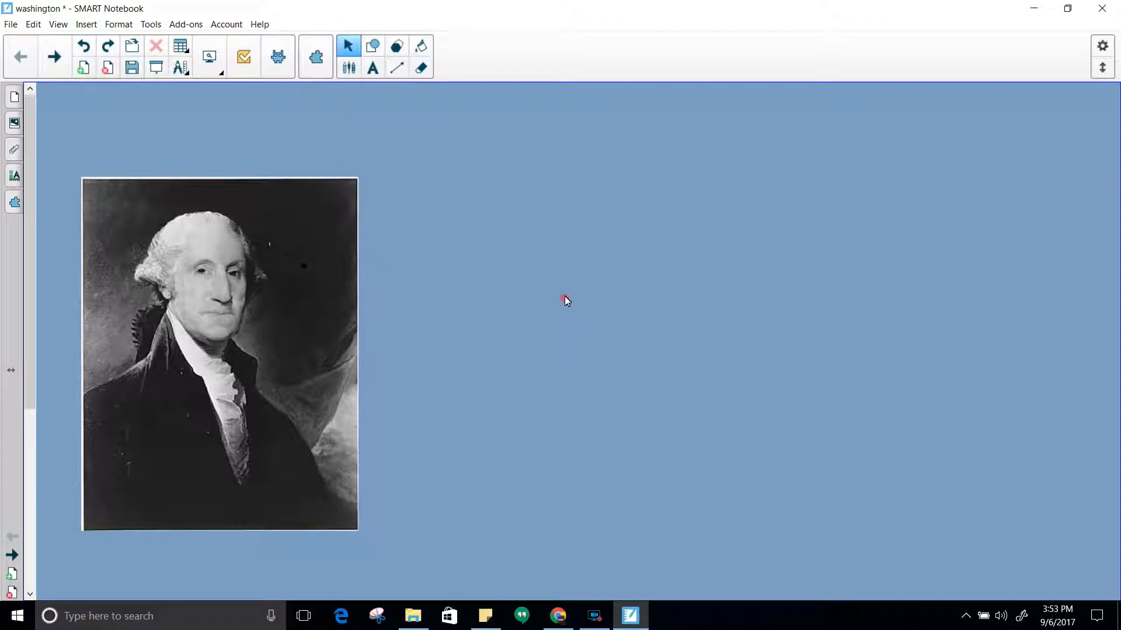
pyautogui.click(265, 301)
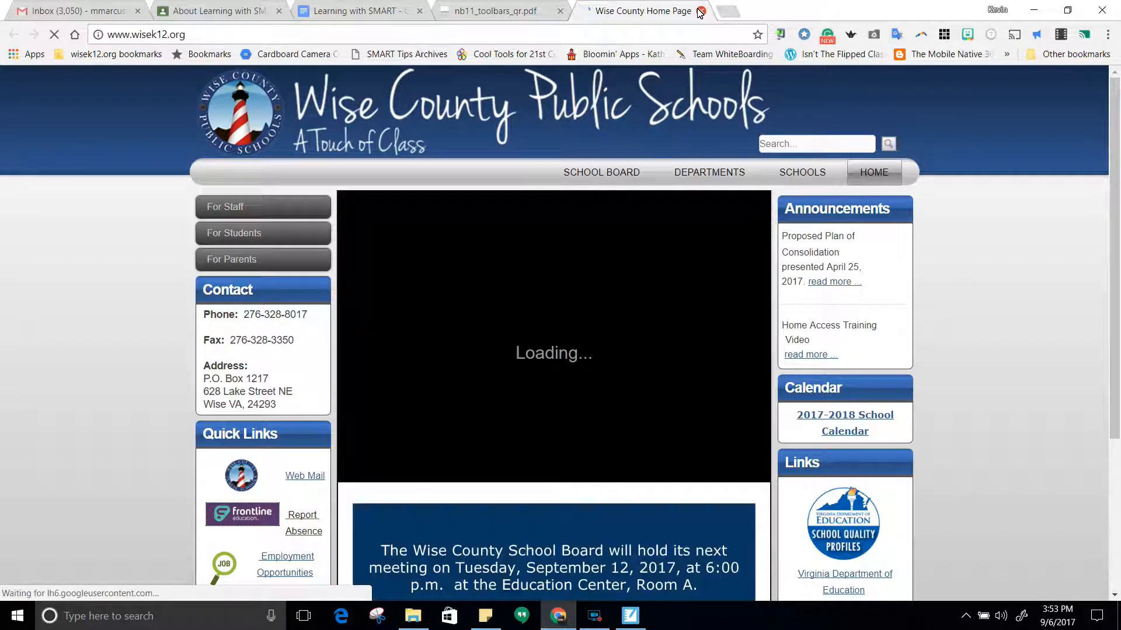
pyautogui.click(631, 616)
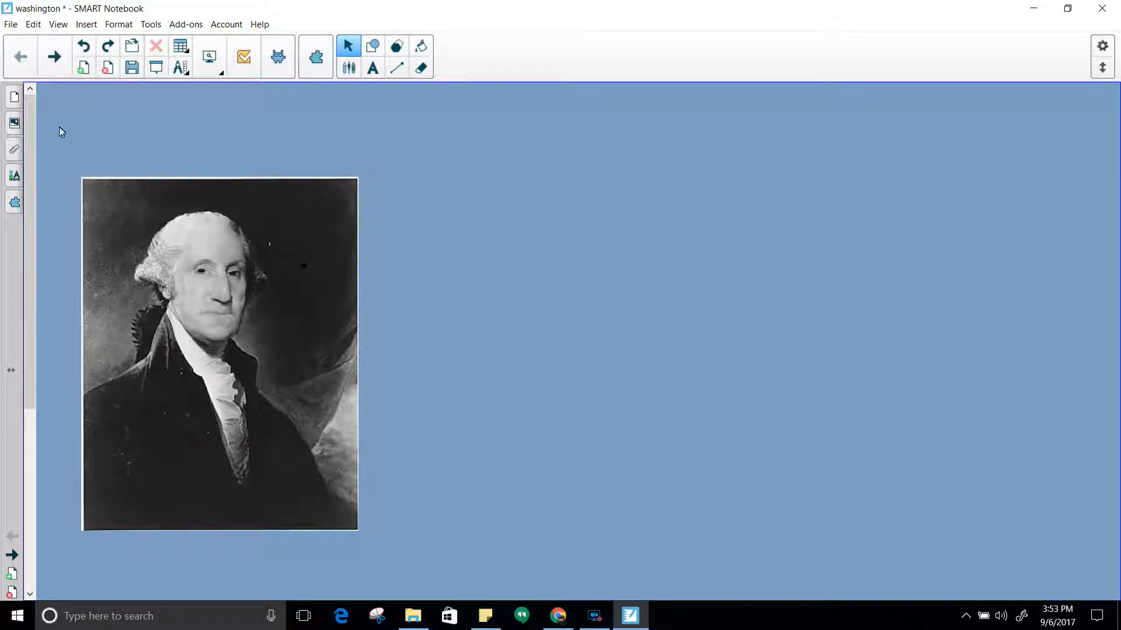
# Step: Show all links on the "intro" page
pyautogui.click(14, 98)
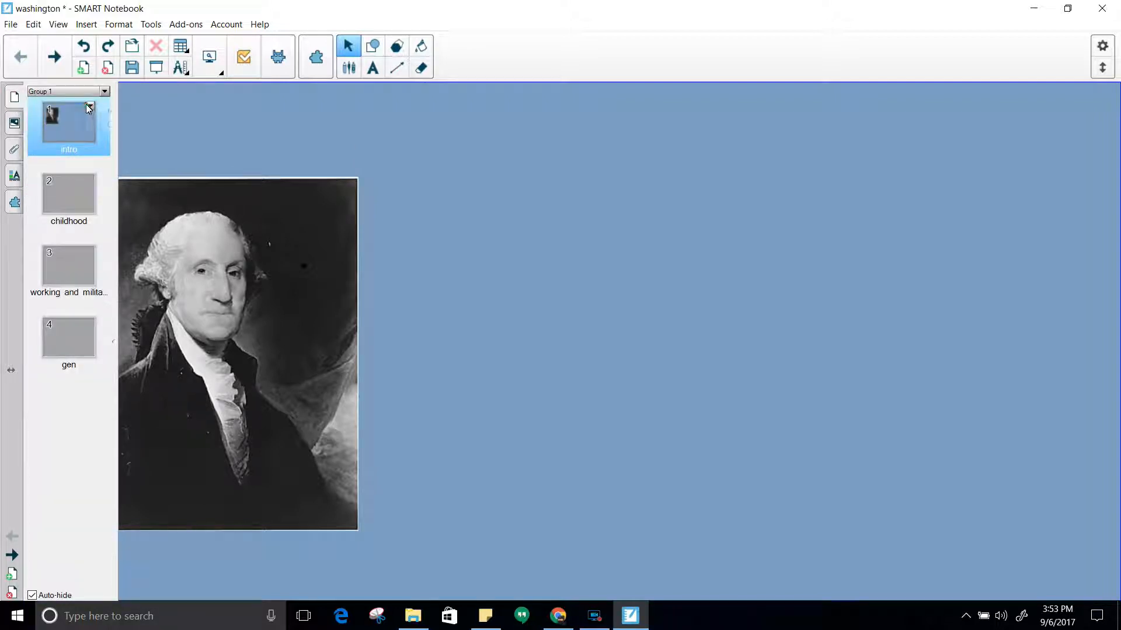
pyautogui.click(89, 106)
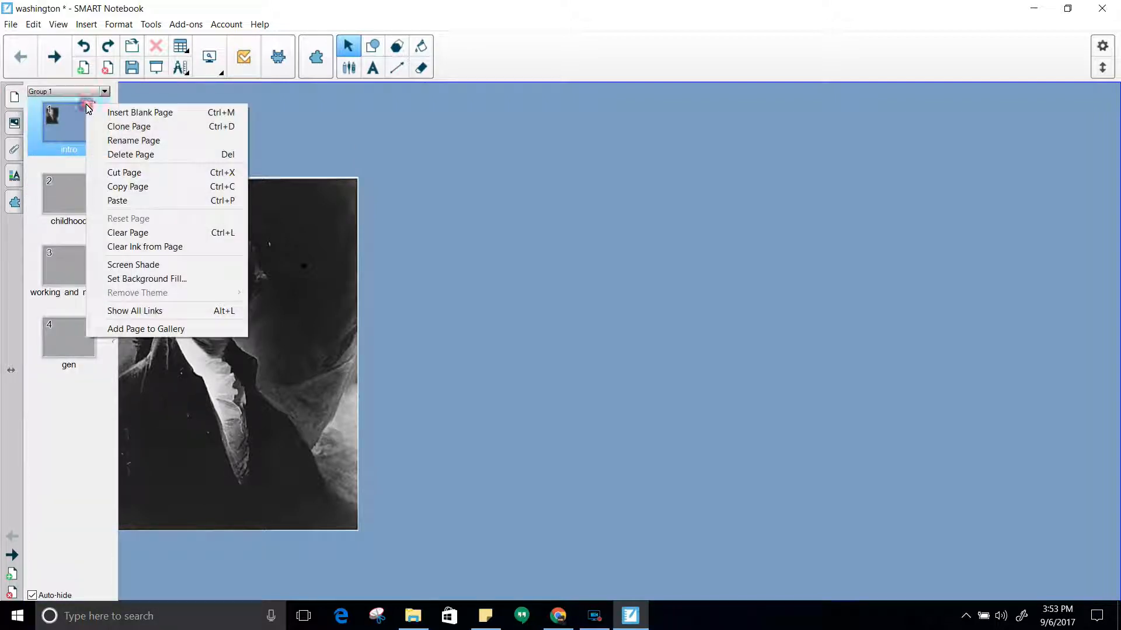
pyautogui.click(153, 312)
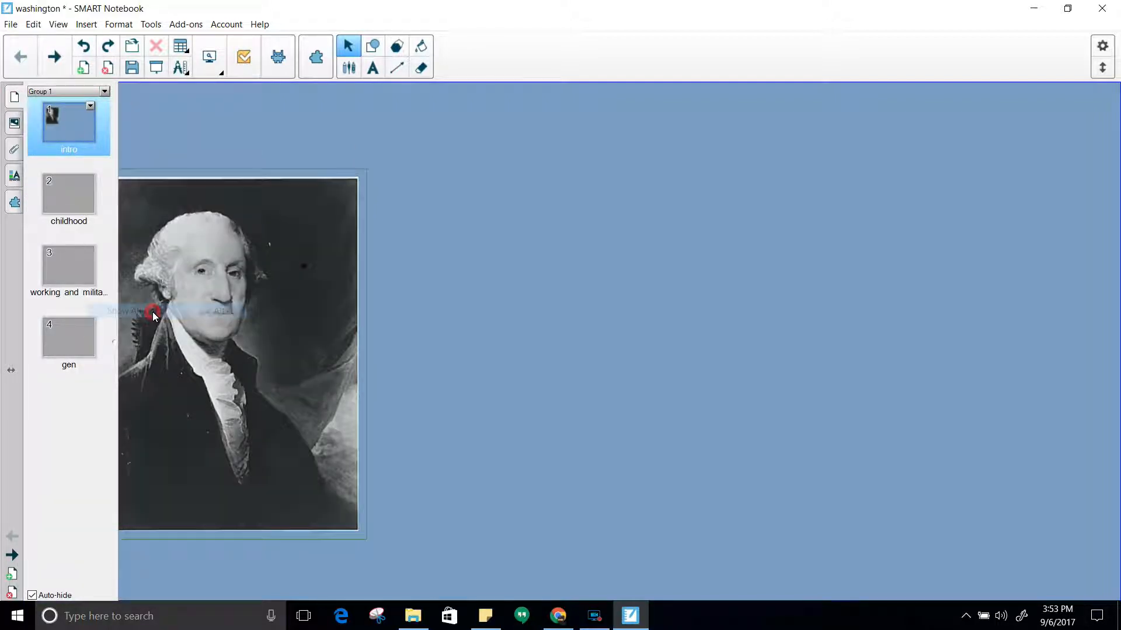
pyautogui.click(539, 308)
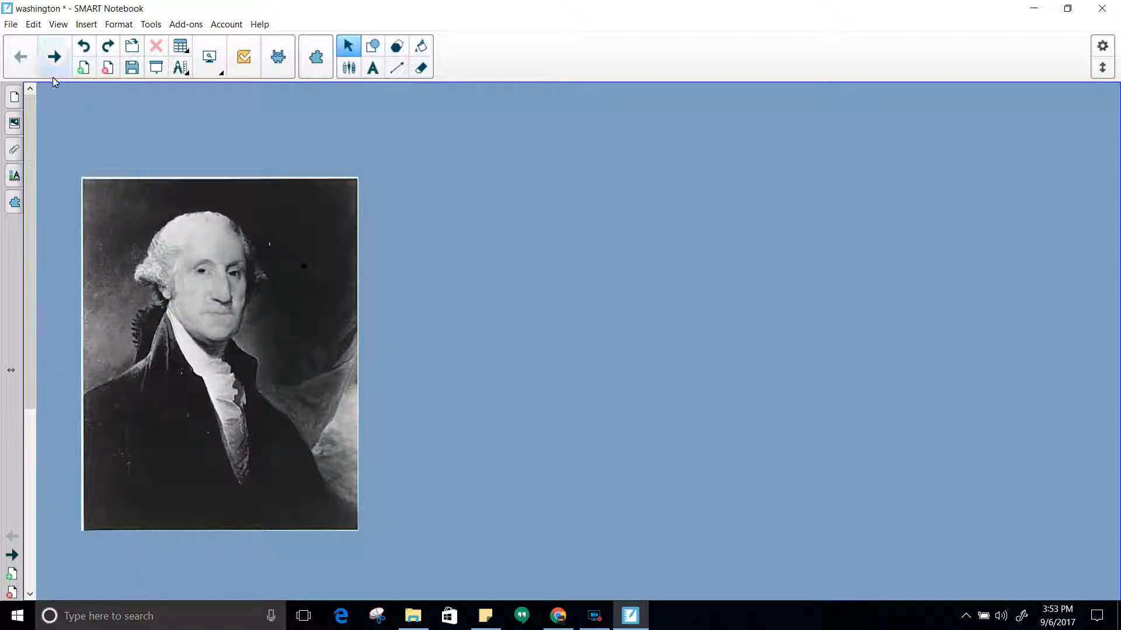
# Step: Move the portrait to the middle of the "intro" page and show all of the page's links again
pyautogui.moveTo(217, 194); pyautogui.dragTo(555, 180)
pyautogui.click(15, 97)
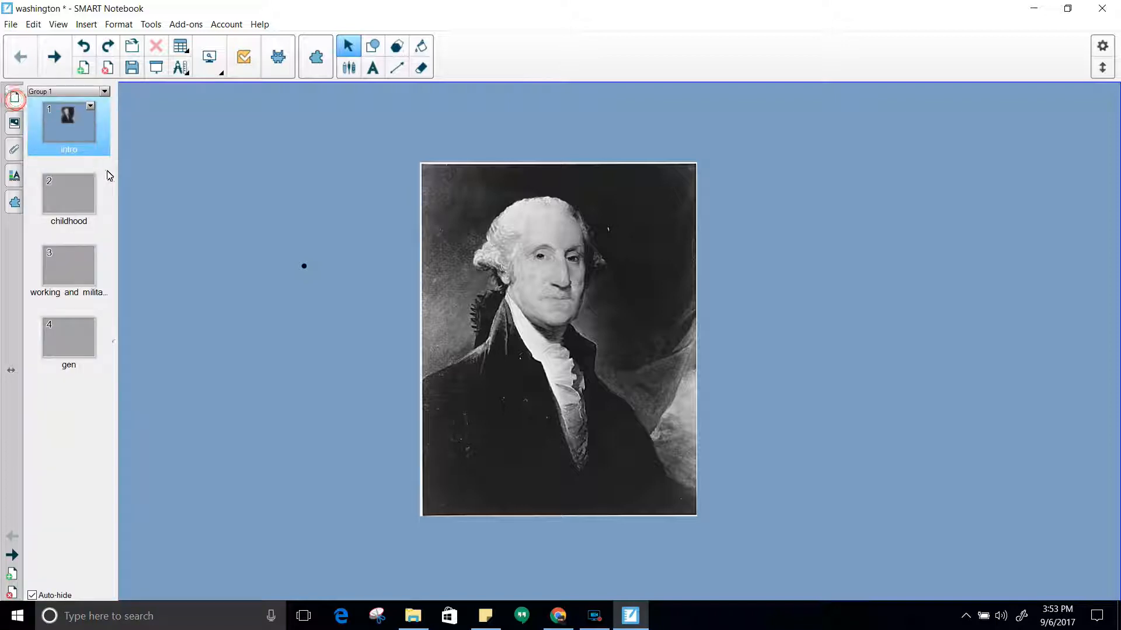
pyautogui.click(90, 107)
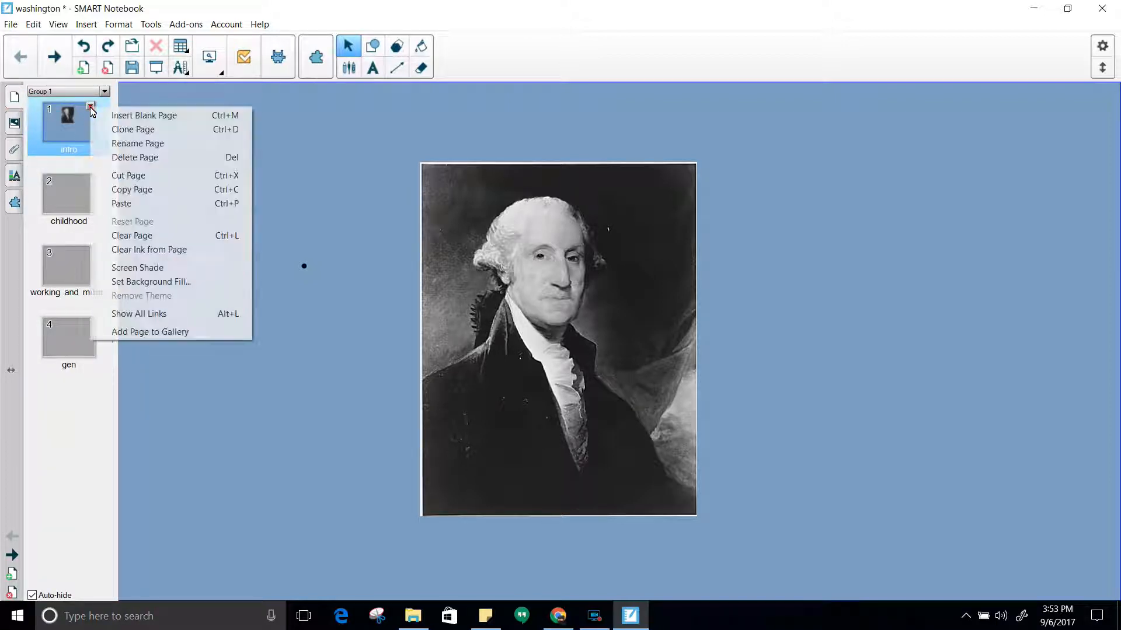
pyautogui.click(181, 314)
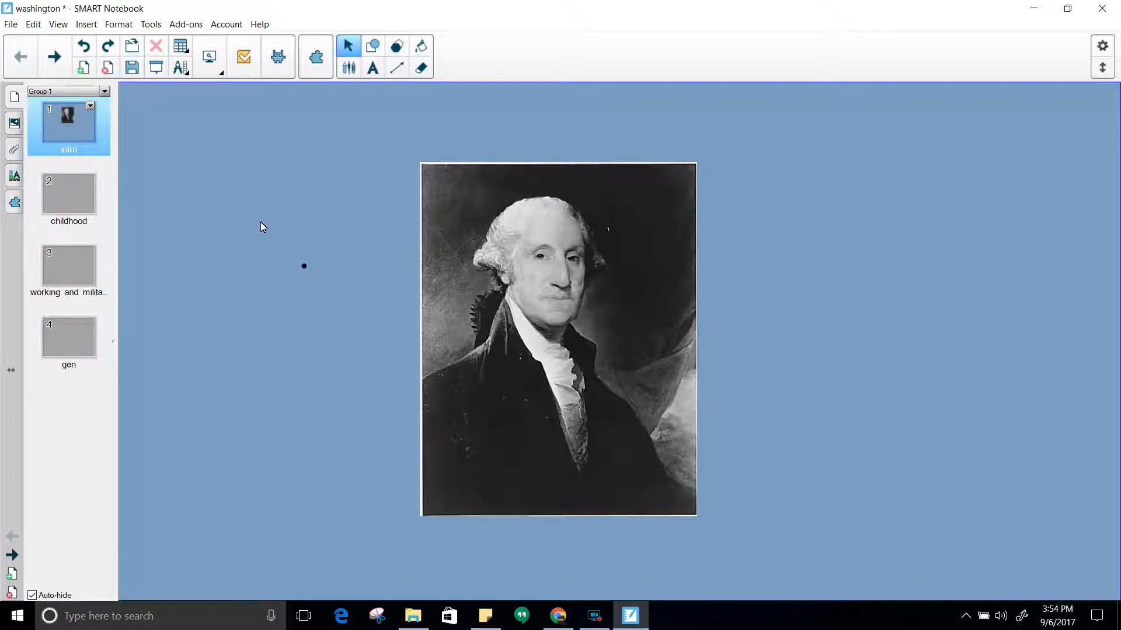
pyautogui.click(90, 105)
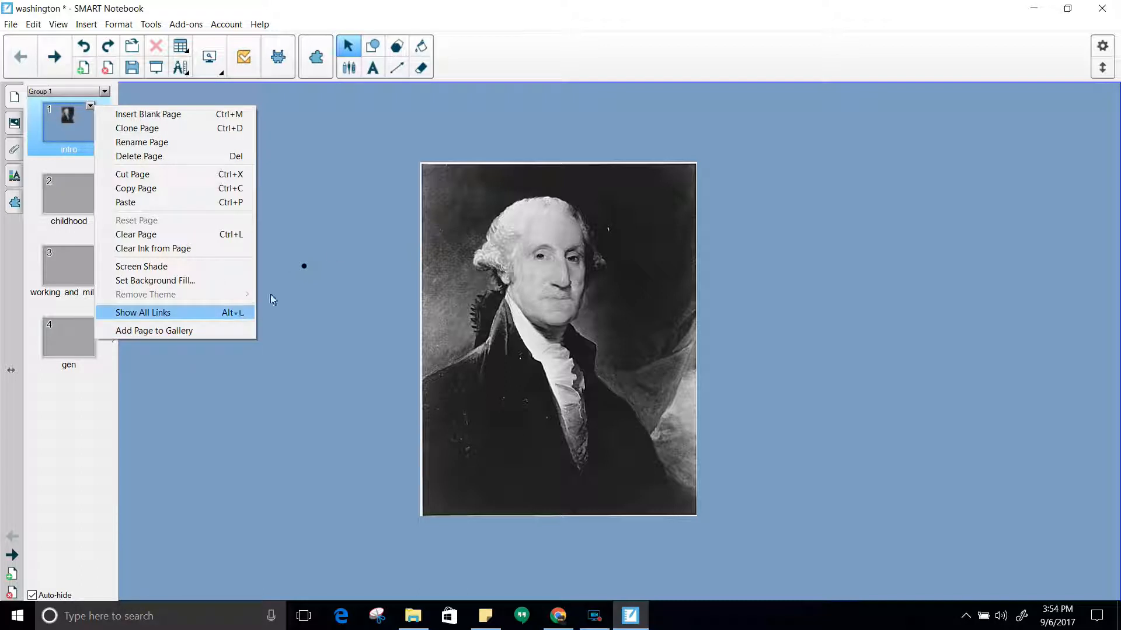
# Step: Change the portrait's link from the web address to the page "4: gen" in this file
pyautogui.rightClick(635, 214)
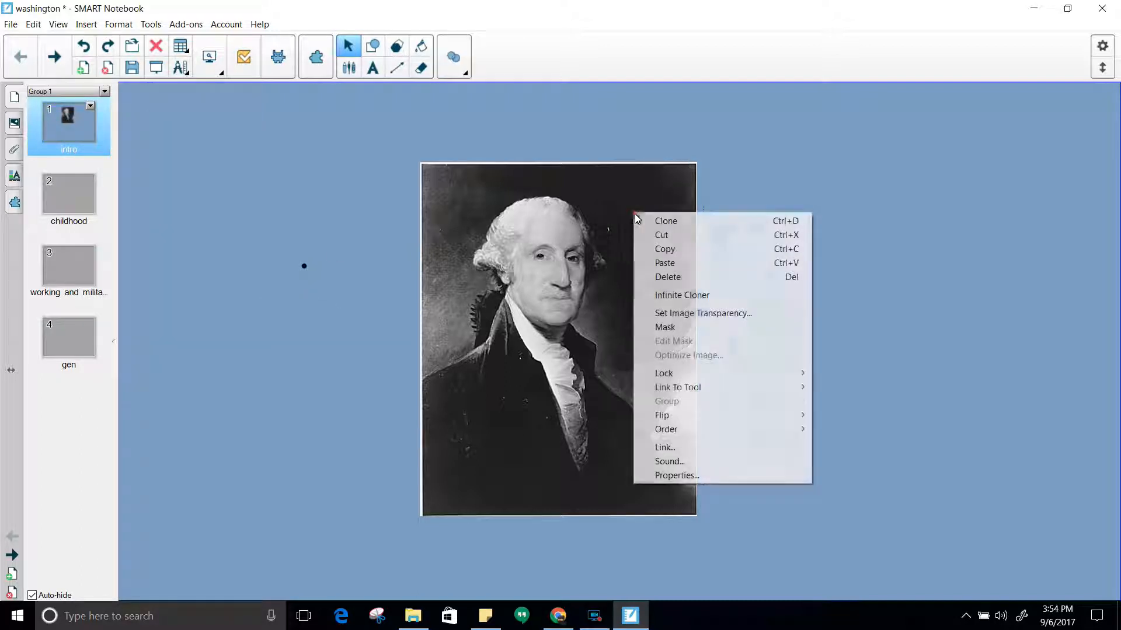
pyautogui.click(731, 450)
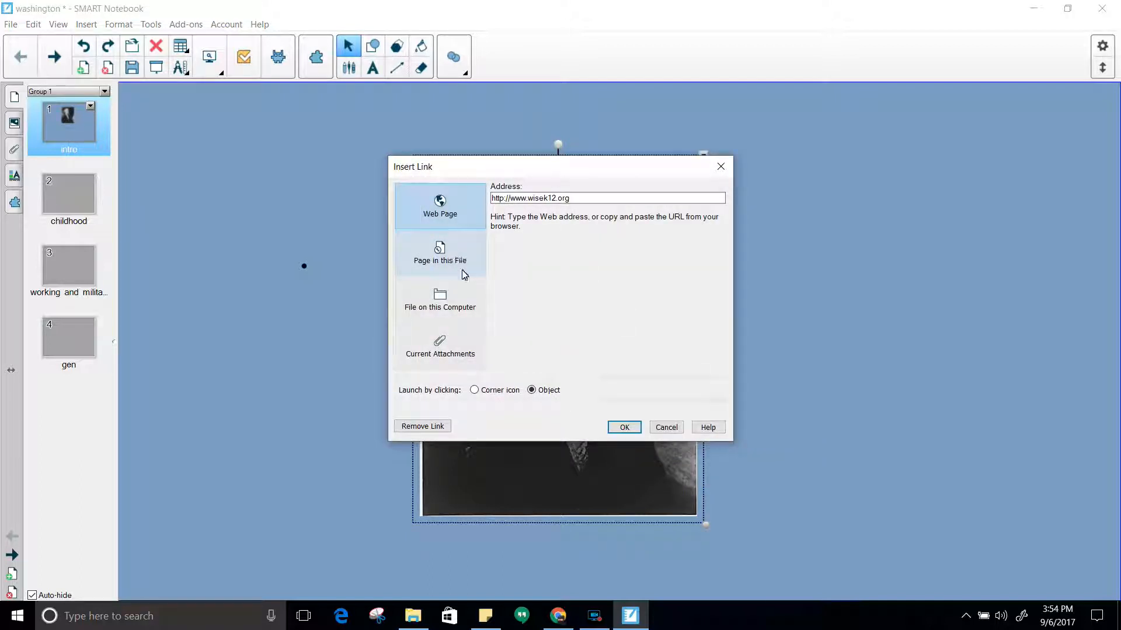
pyautogui.click(440, 251)
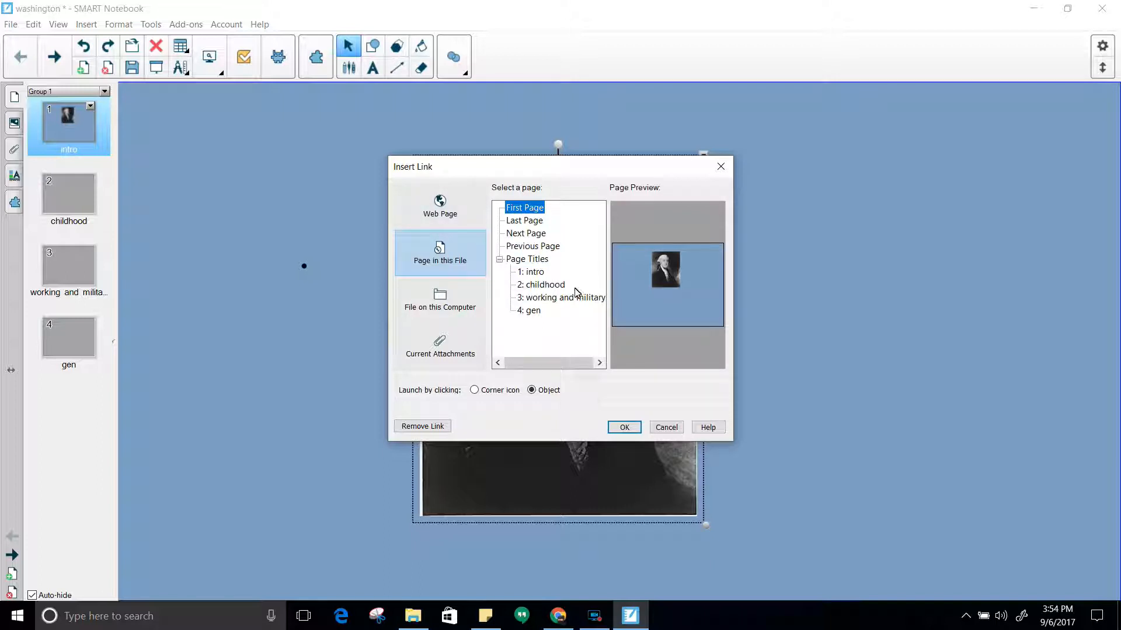
pyautogui.click(534, 311)
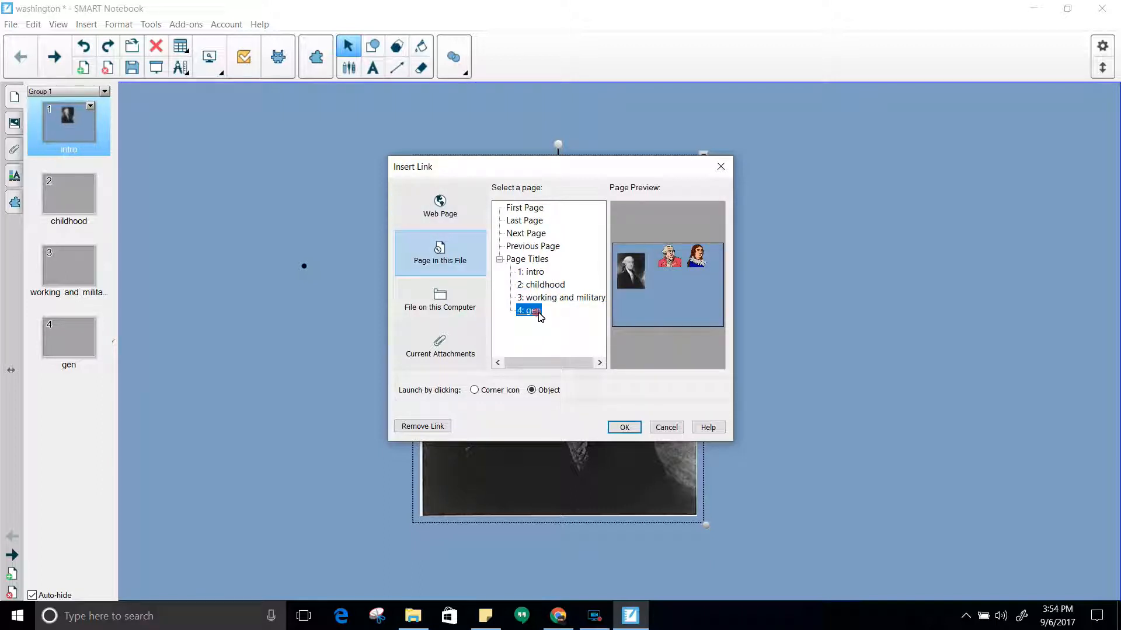
pyautogui.click(624, 429)
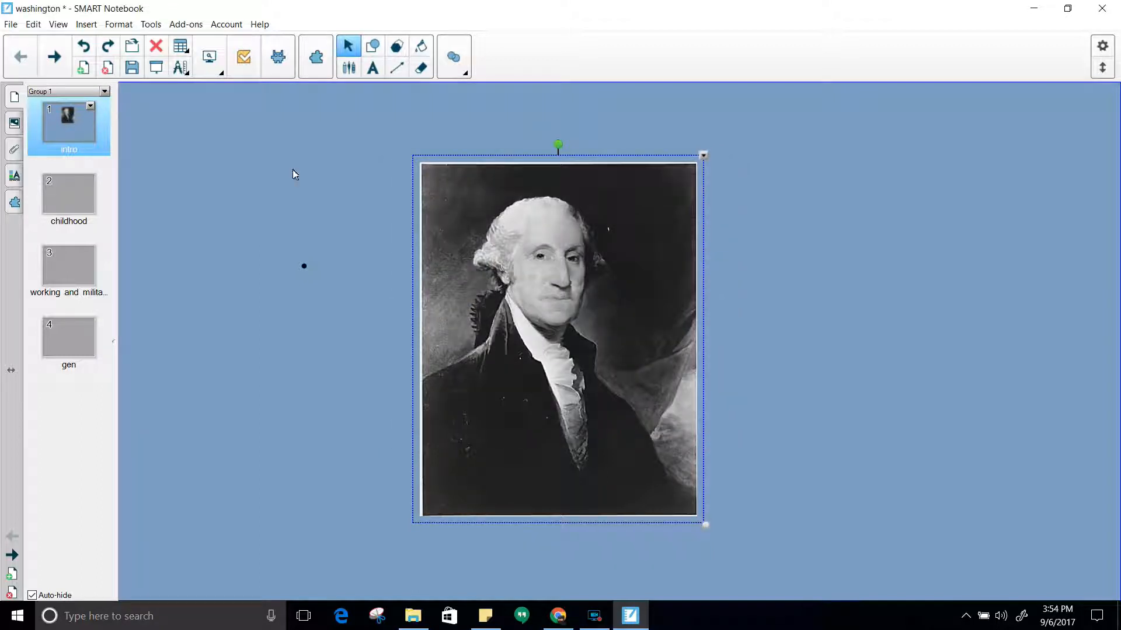
# Step: Test the portrait's link to the "gen" page and go back to the "intro" page
pyautogui.click(525, 366)
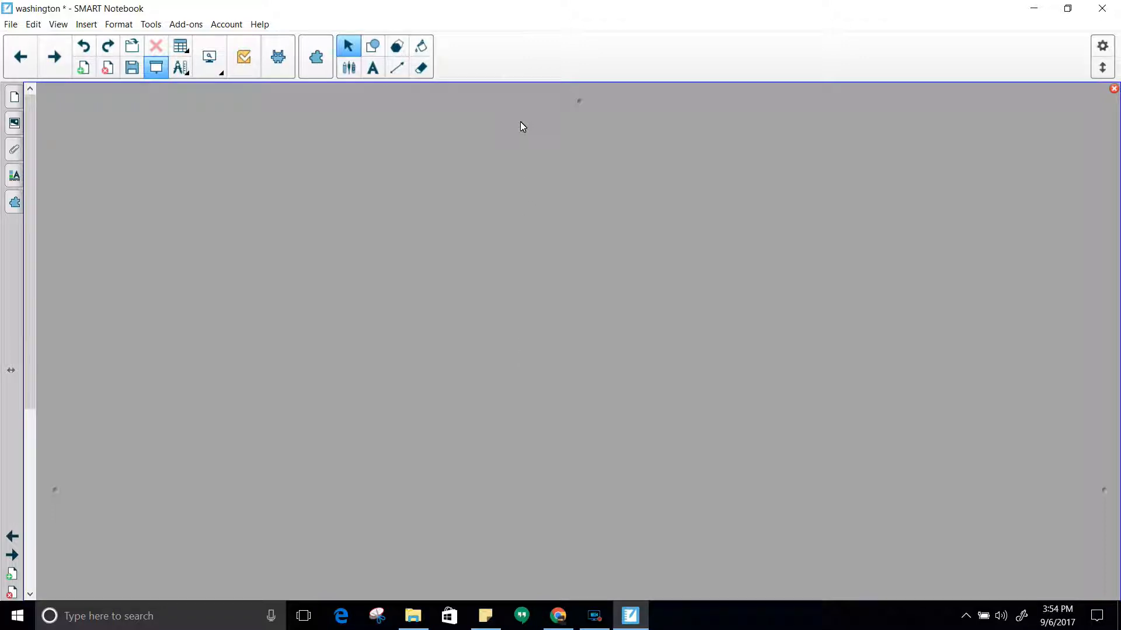
pyautogui.moveTo(583, 101); pyautogui.dragTo(588, 52)
pyautogui.click(14, 97)
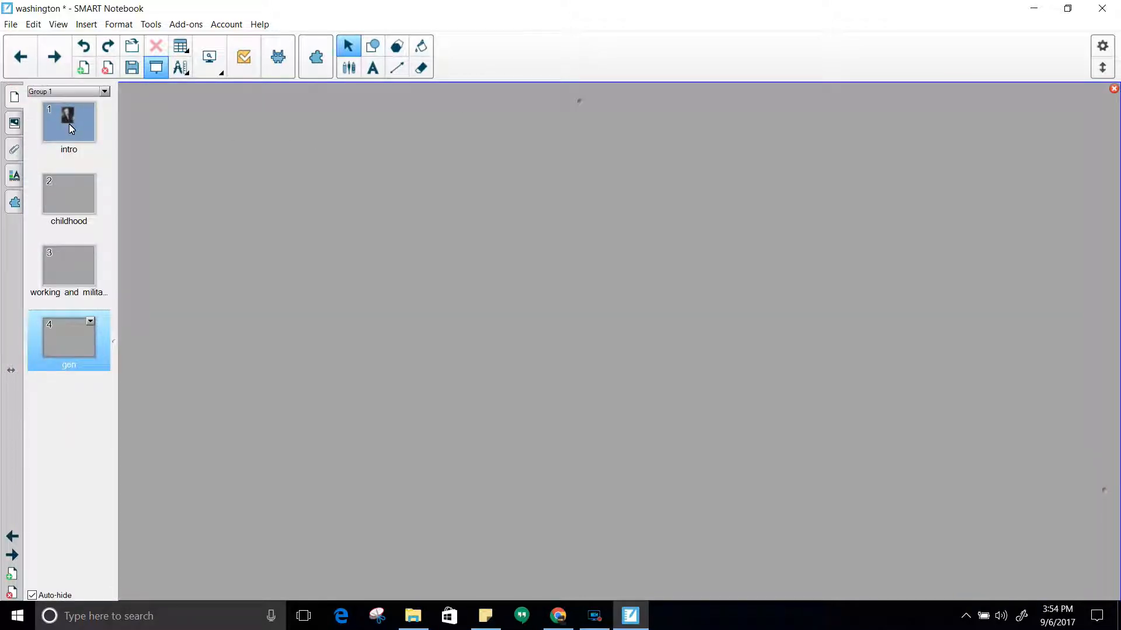
pyautogui.rightClick(69, 124)
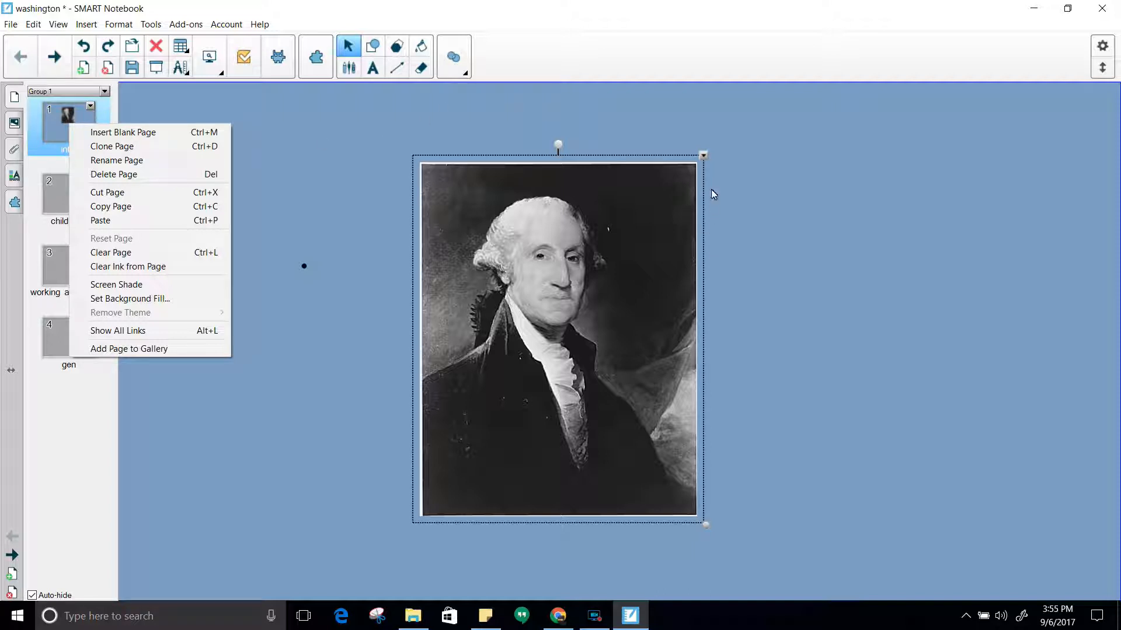
pyautogui.click(703, 155)
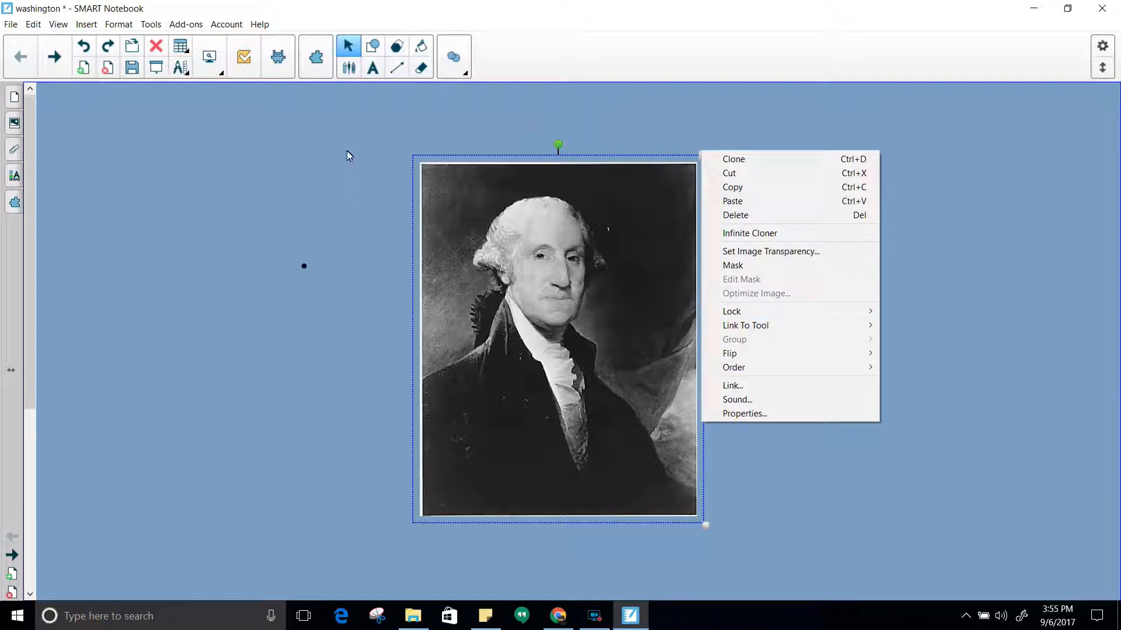
pyautogui.click(361, 145)
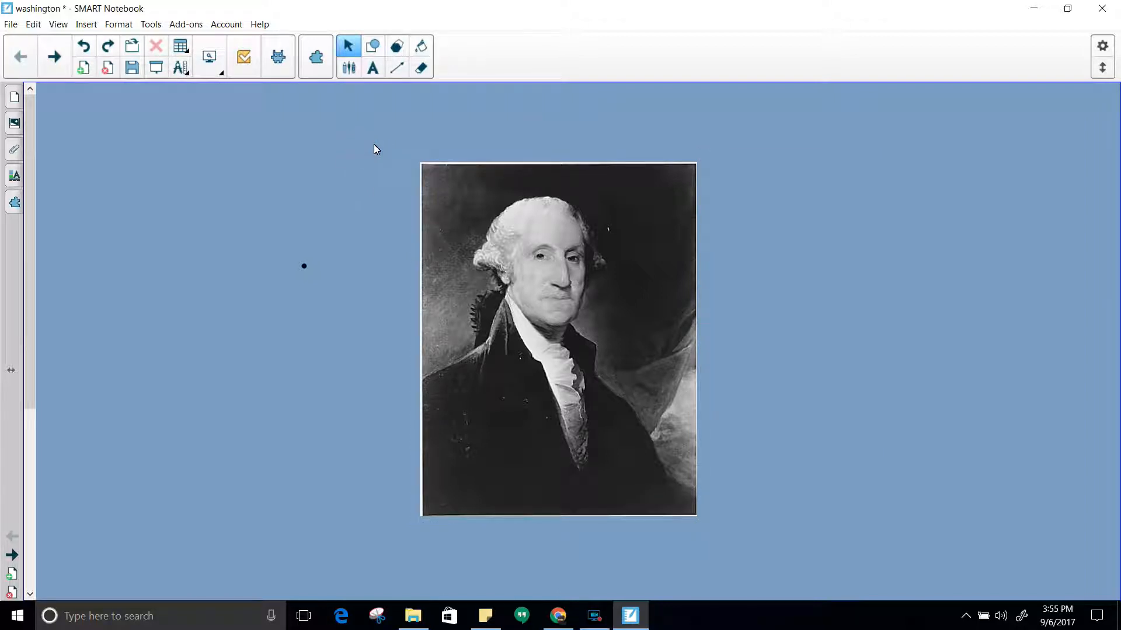